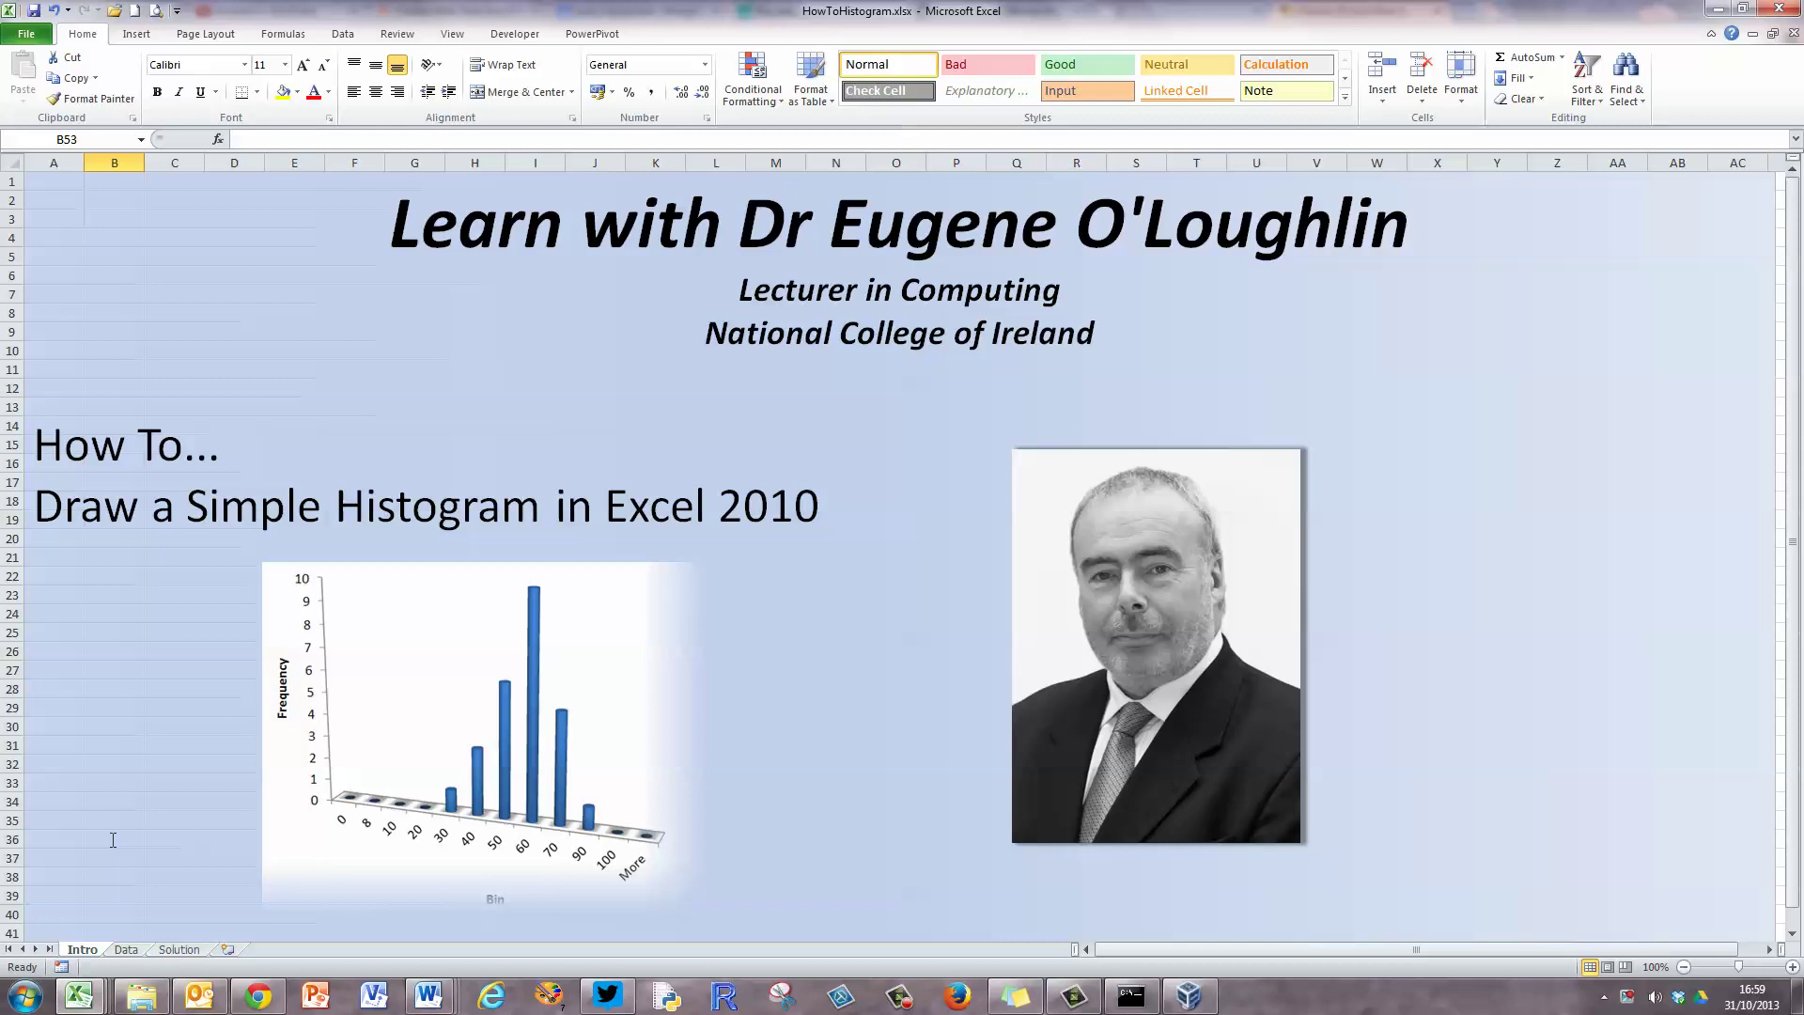
# Step: Go to the Data sheet with the 26 student grades and histogram explanation
pyautogui.click(124, 950)
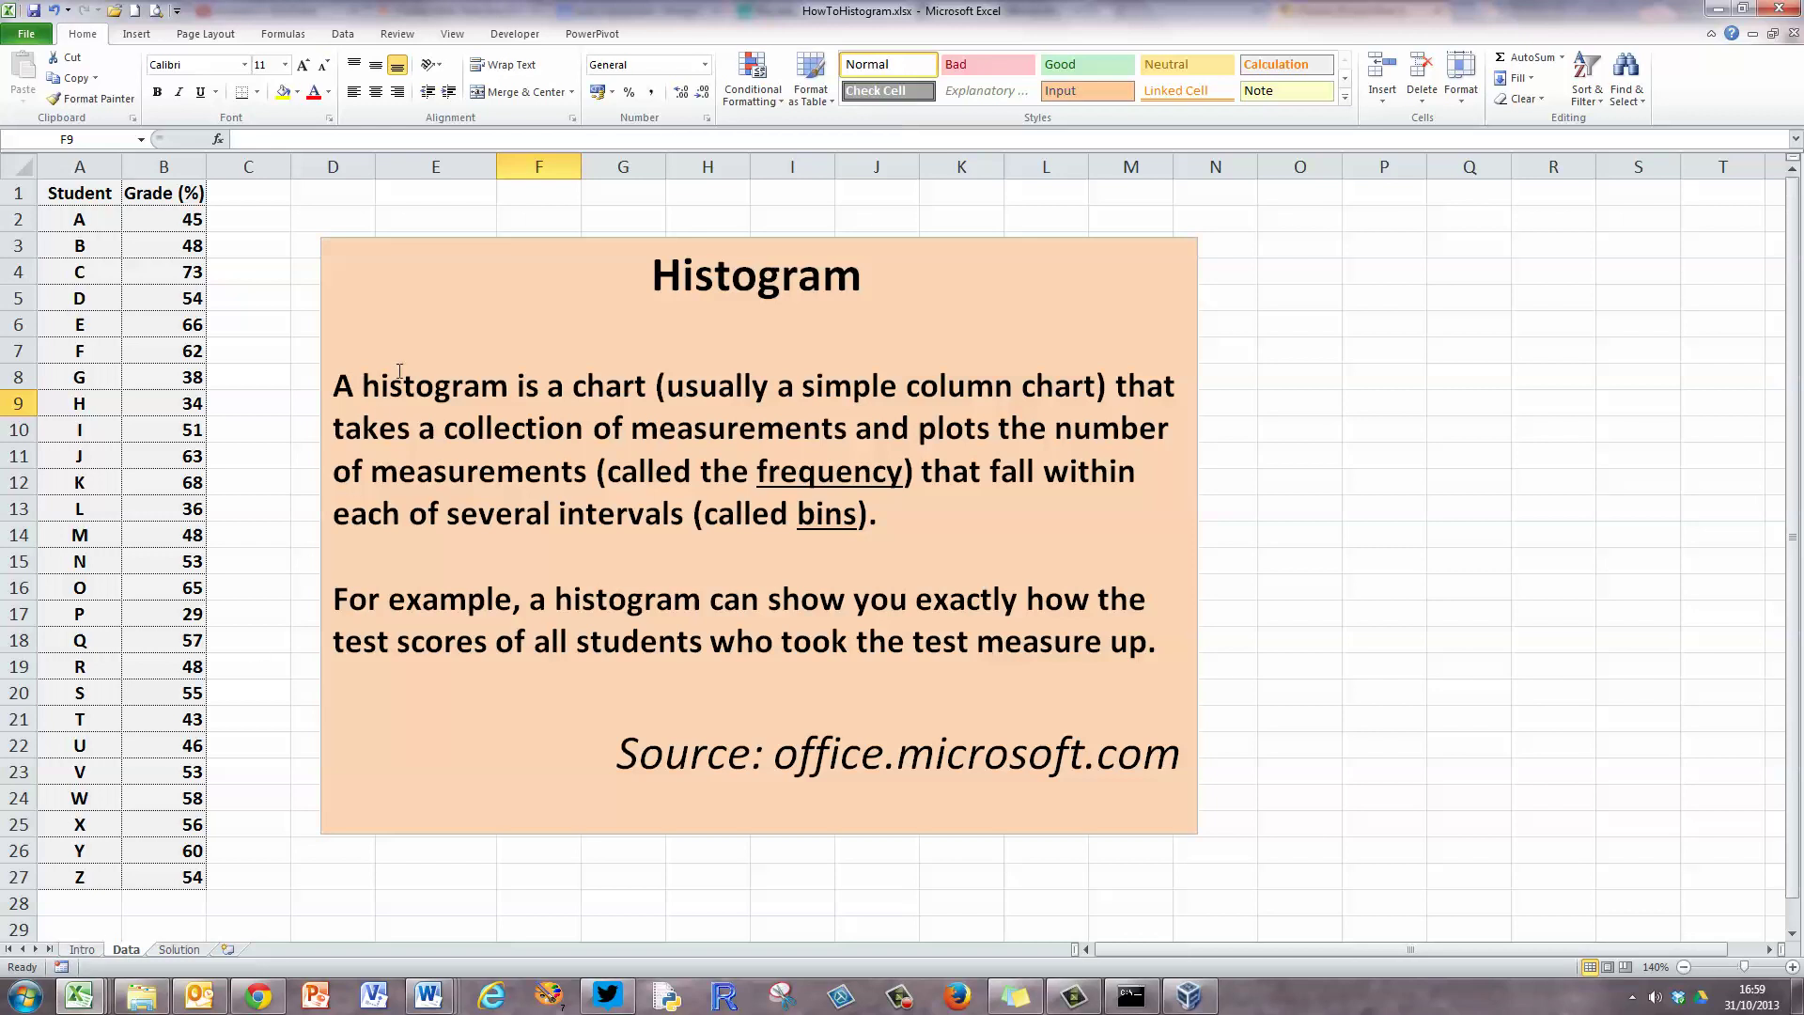
# Step: Drag the Histogram explanation box to the sheet's lower-right corner, clear of the A1:B27 table
pyautogui.click(339, 246)
pyautogui.moveTo(336, 241); pyautogui.dragTo(1659, 847)
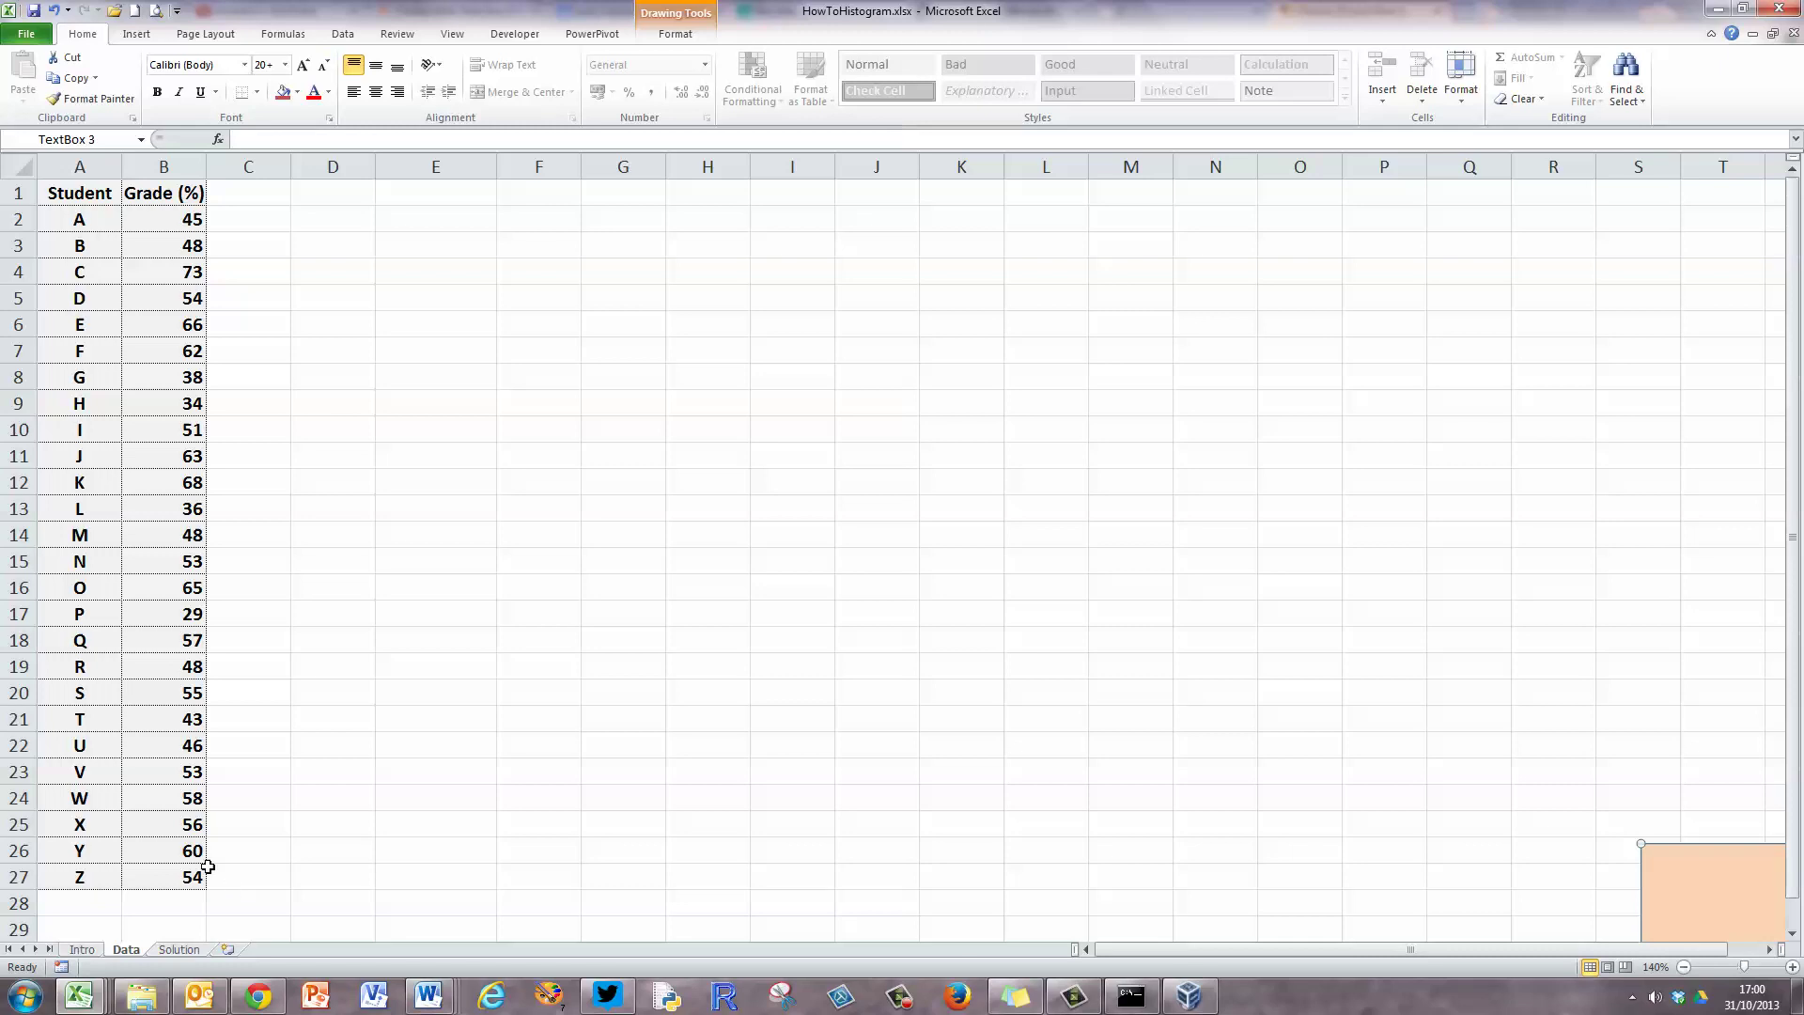
# Step: Enter the Bin limits heading in E1 with seed values 0, 10 and 20 below it
pyautogui.click(452, 191)
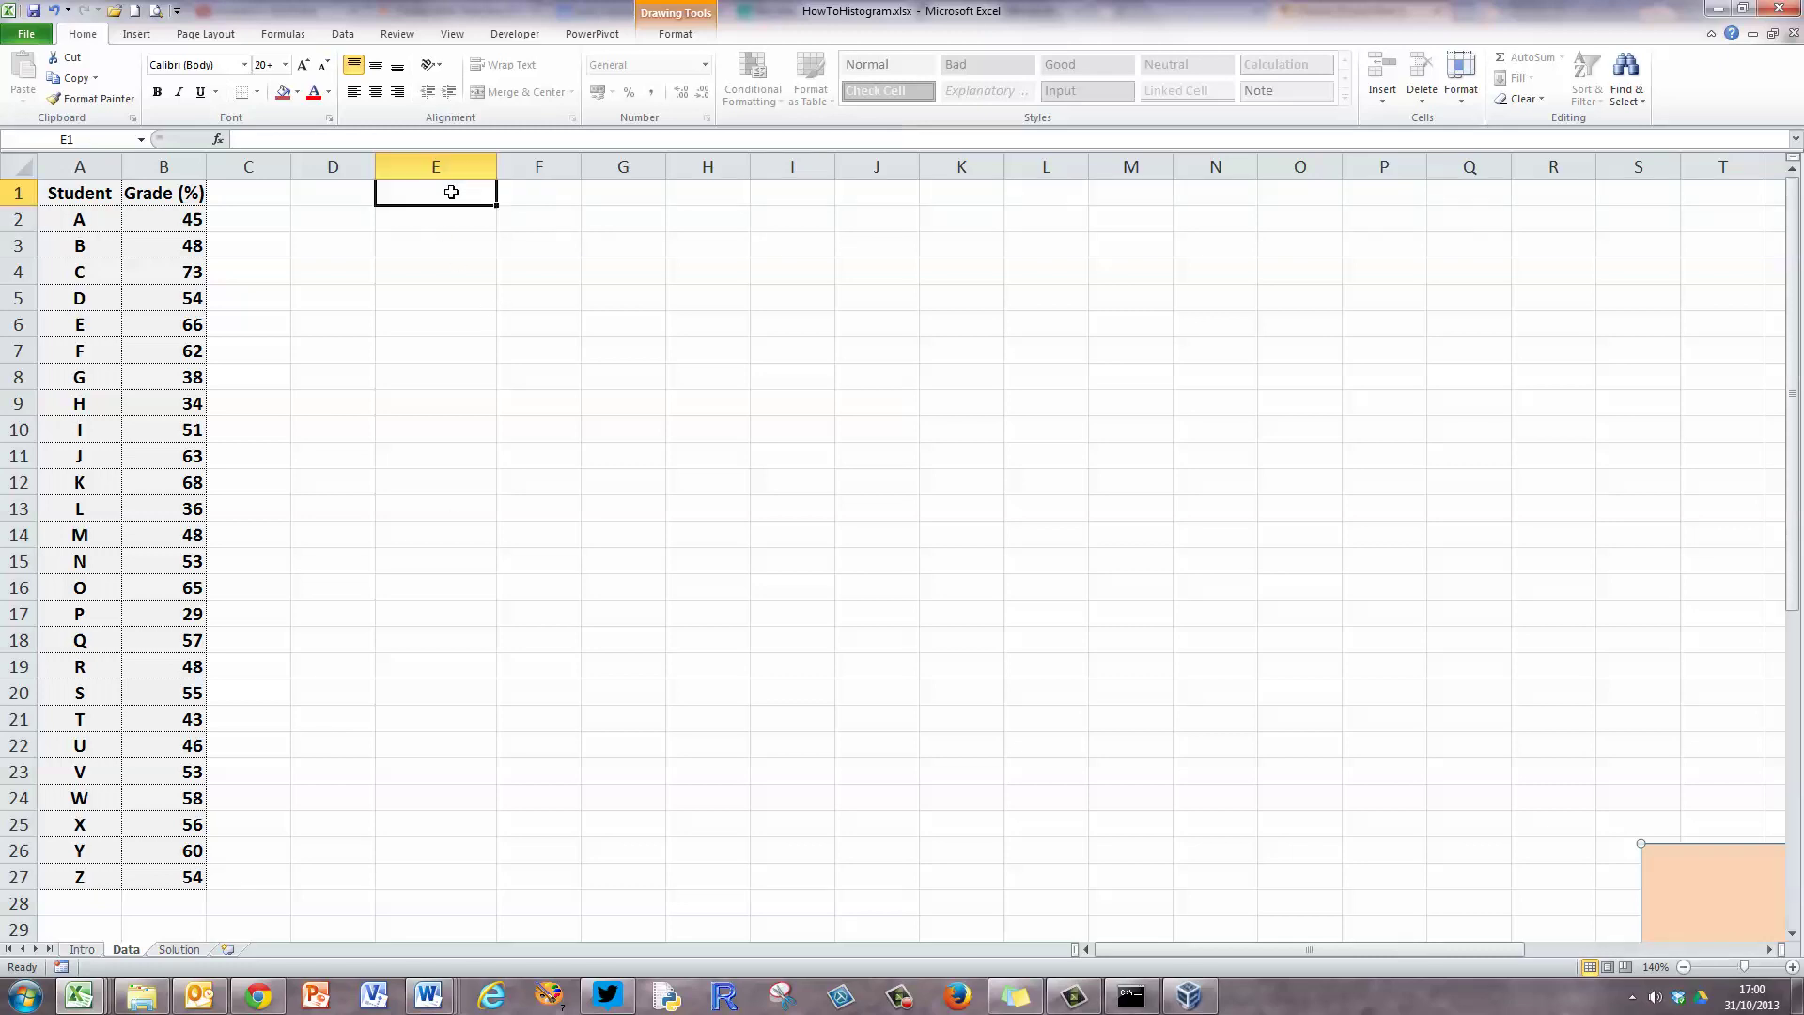
pyautogui.write('Bin limits')
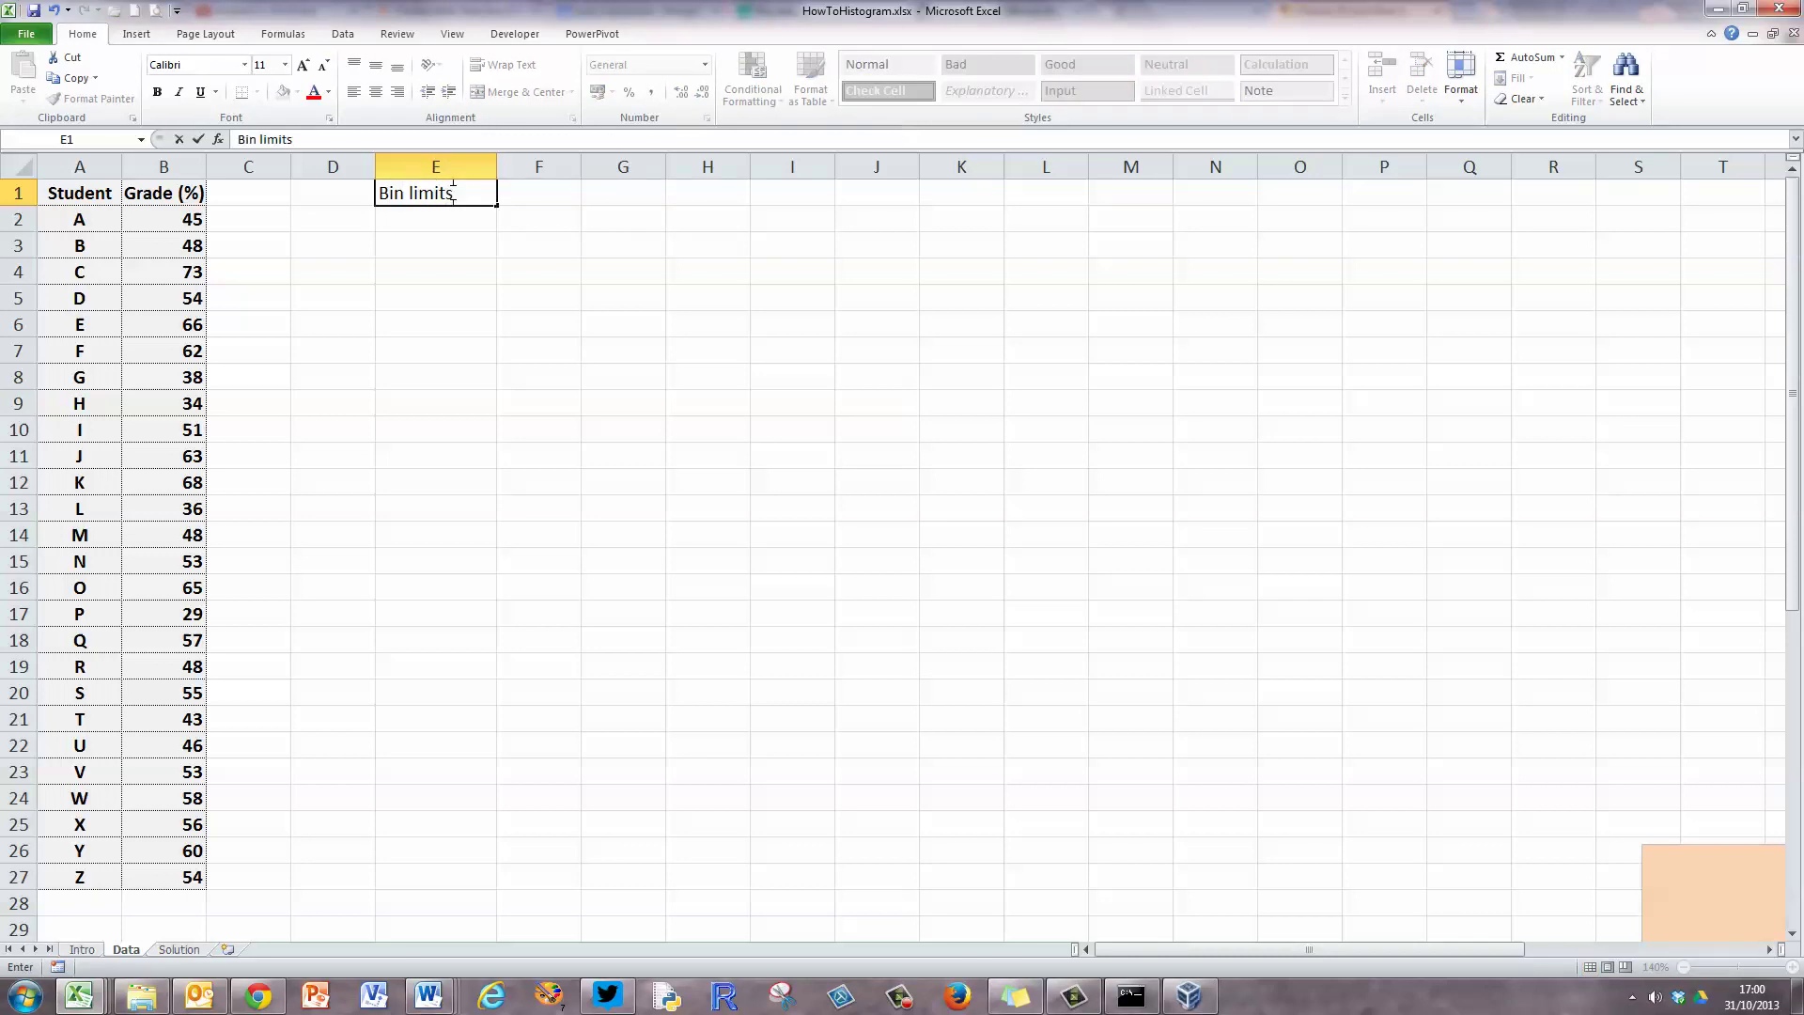
pyautogui.press('Return')
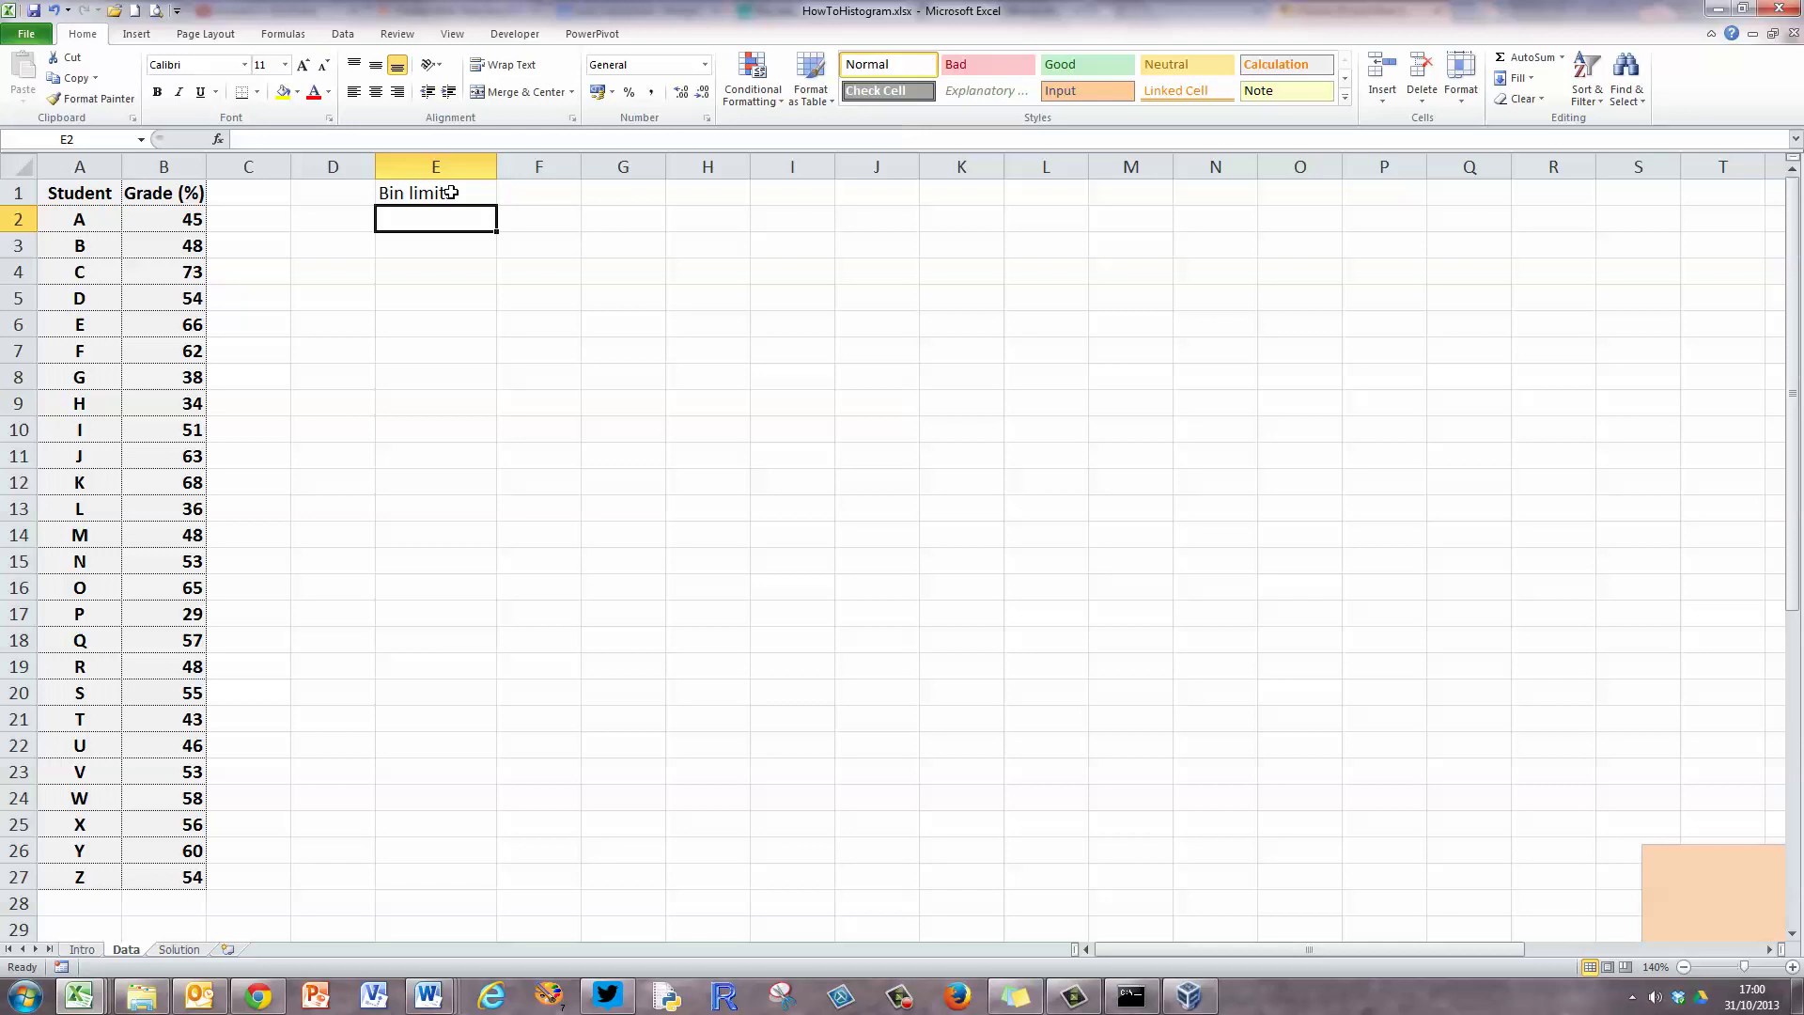
pyautogui.write('0')
pyautogui.press('Return')
pyautogui.write('10')
pyautogui.press('Return')
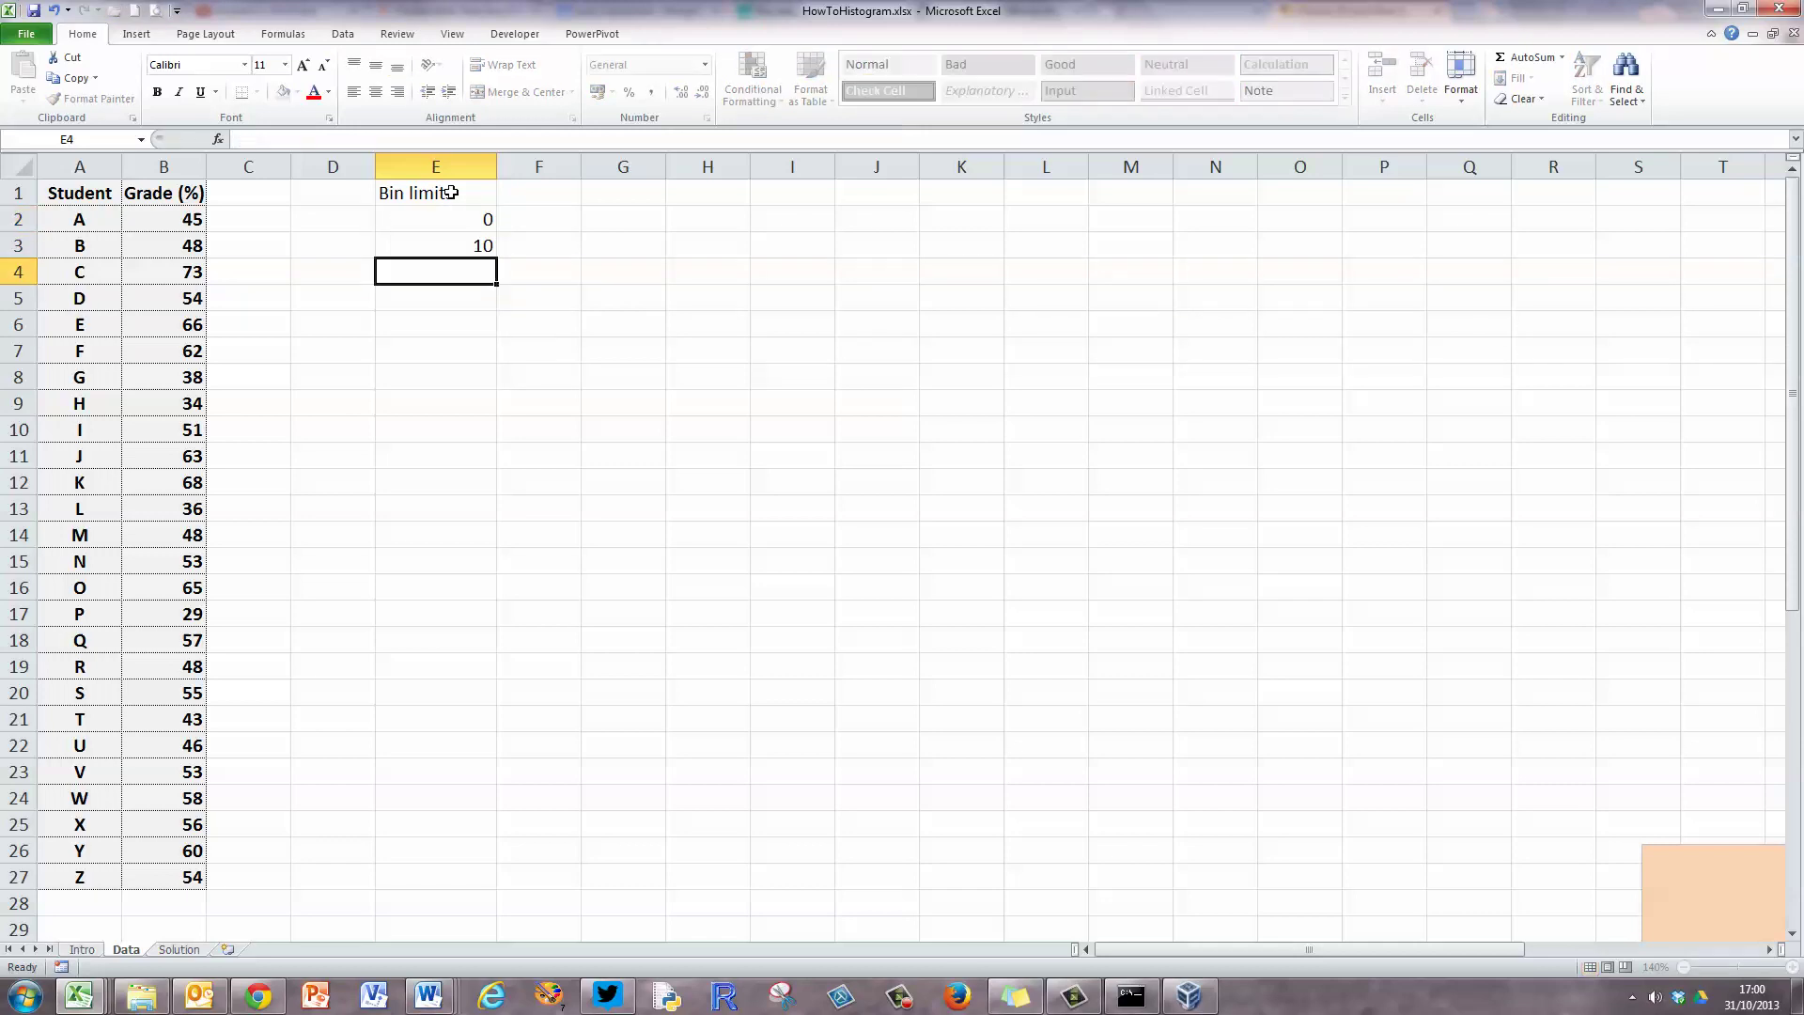
pyautogui.write('20')
pyautogui.press('Return')
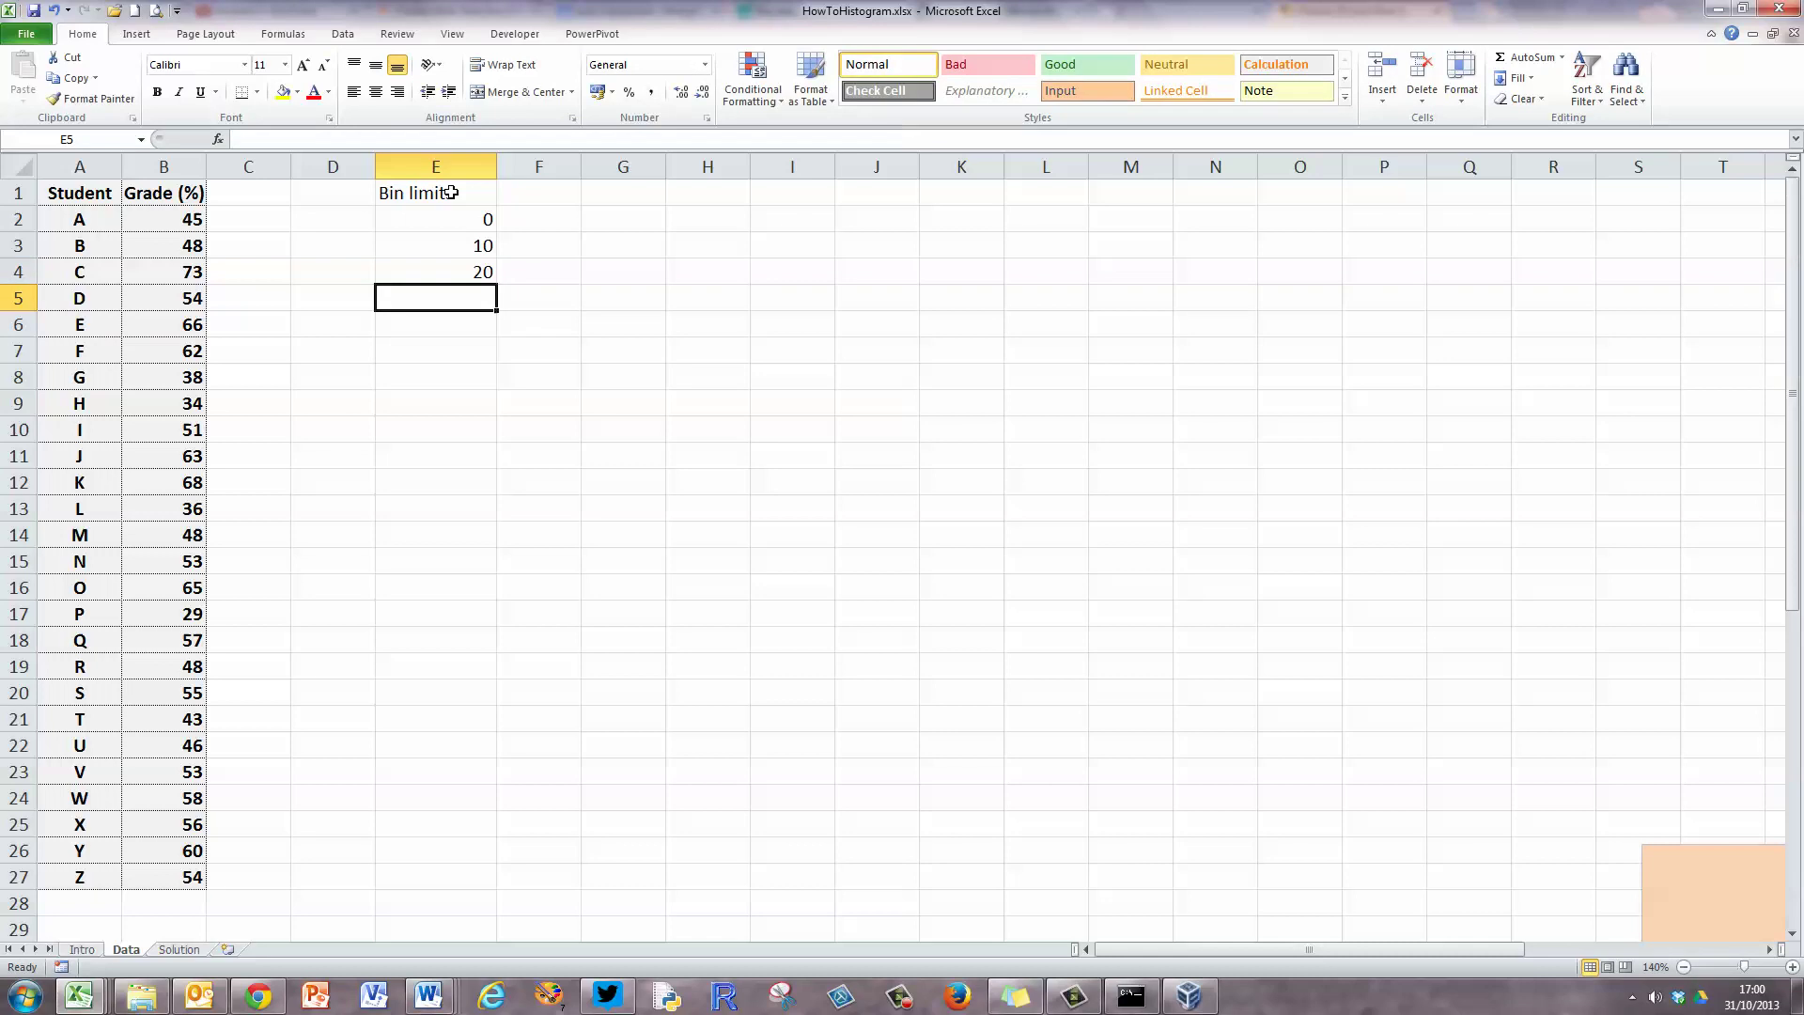
# Step: AutoFill the bin series down and delete the surplus 110, leaving bins 0 to 100
pyautogui.moveTo(476, 218); pyautogui.dragTo(498, 526)
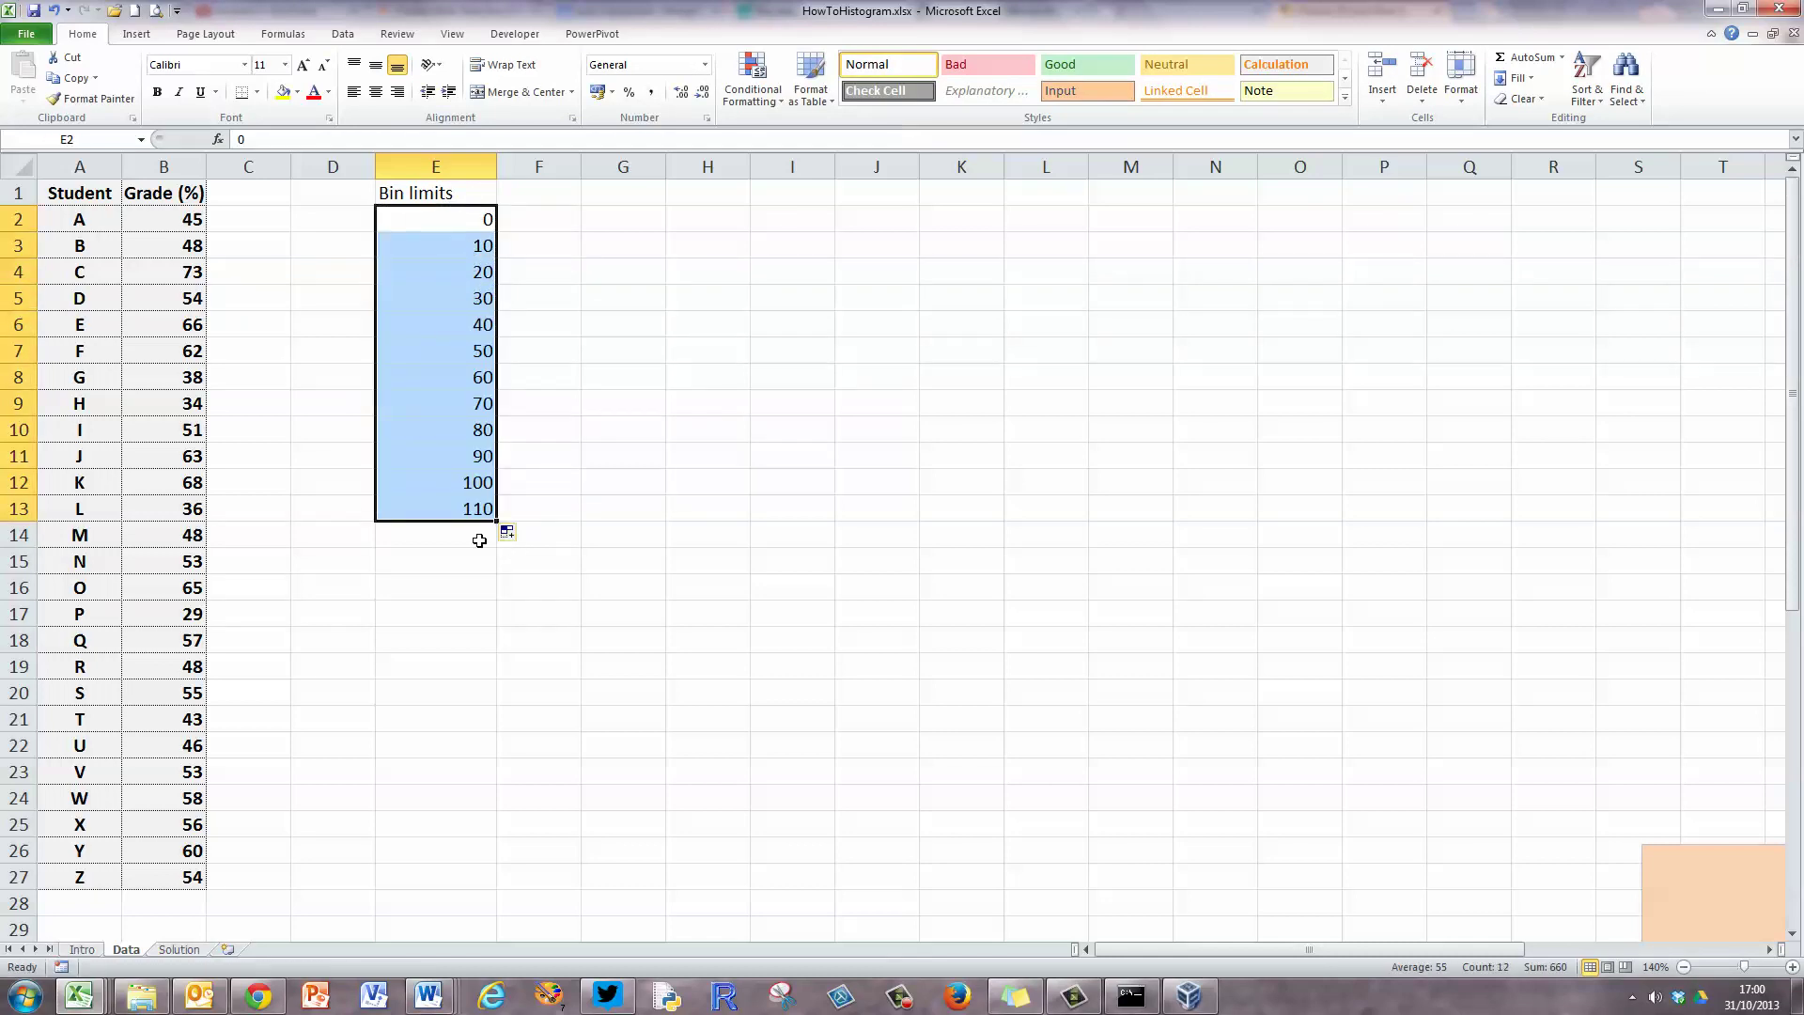
pyautogui.click(479, 541)
pyautogui.click(467, 509)
pyautogui.press('Delete')
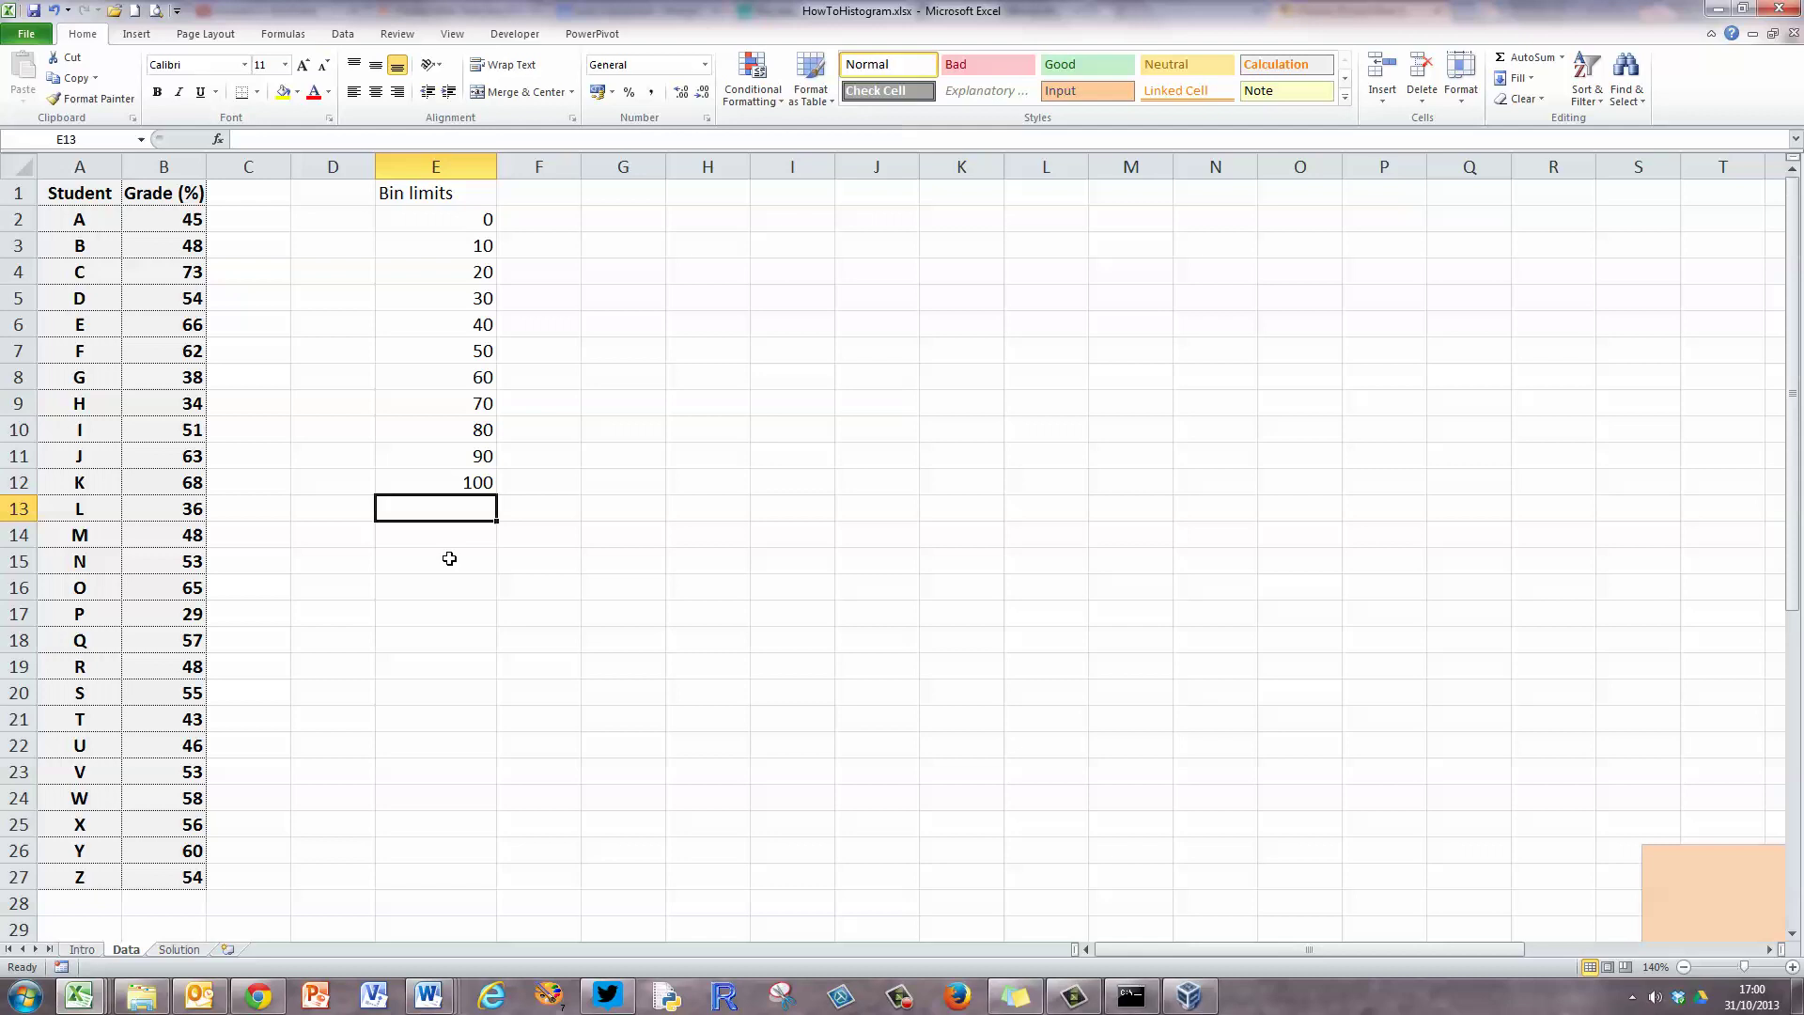
pyautogui.click(445, 605)
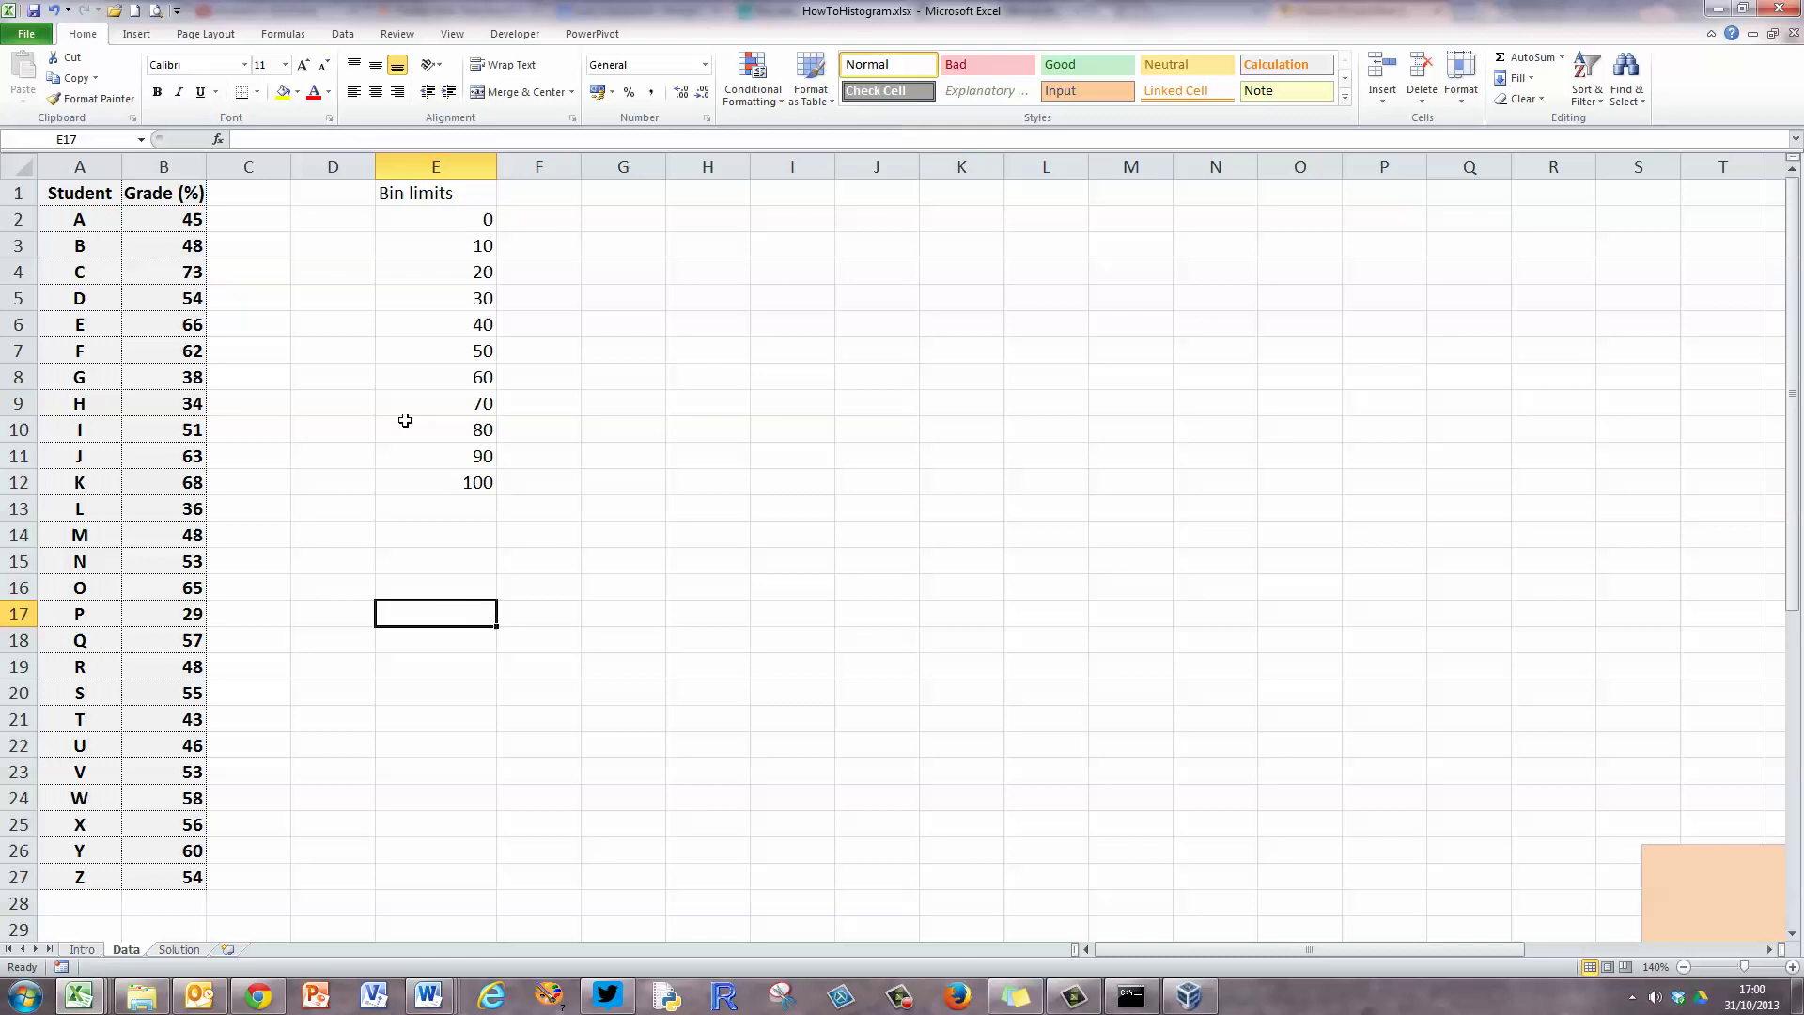
# Step: Enable the Analysis ToolPak in Excel Add-ins under File > Options > Add-Ins
pyautogui.click(27, 35)
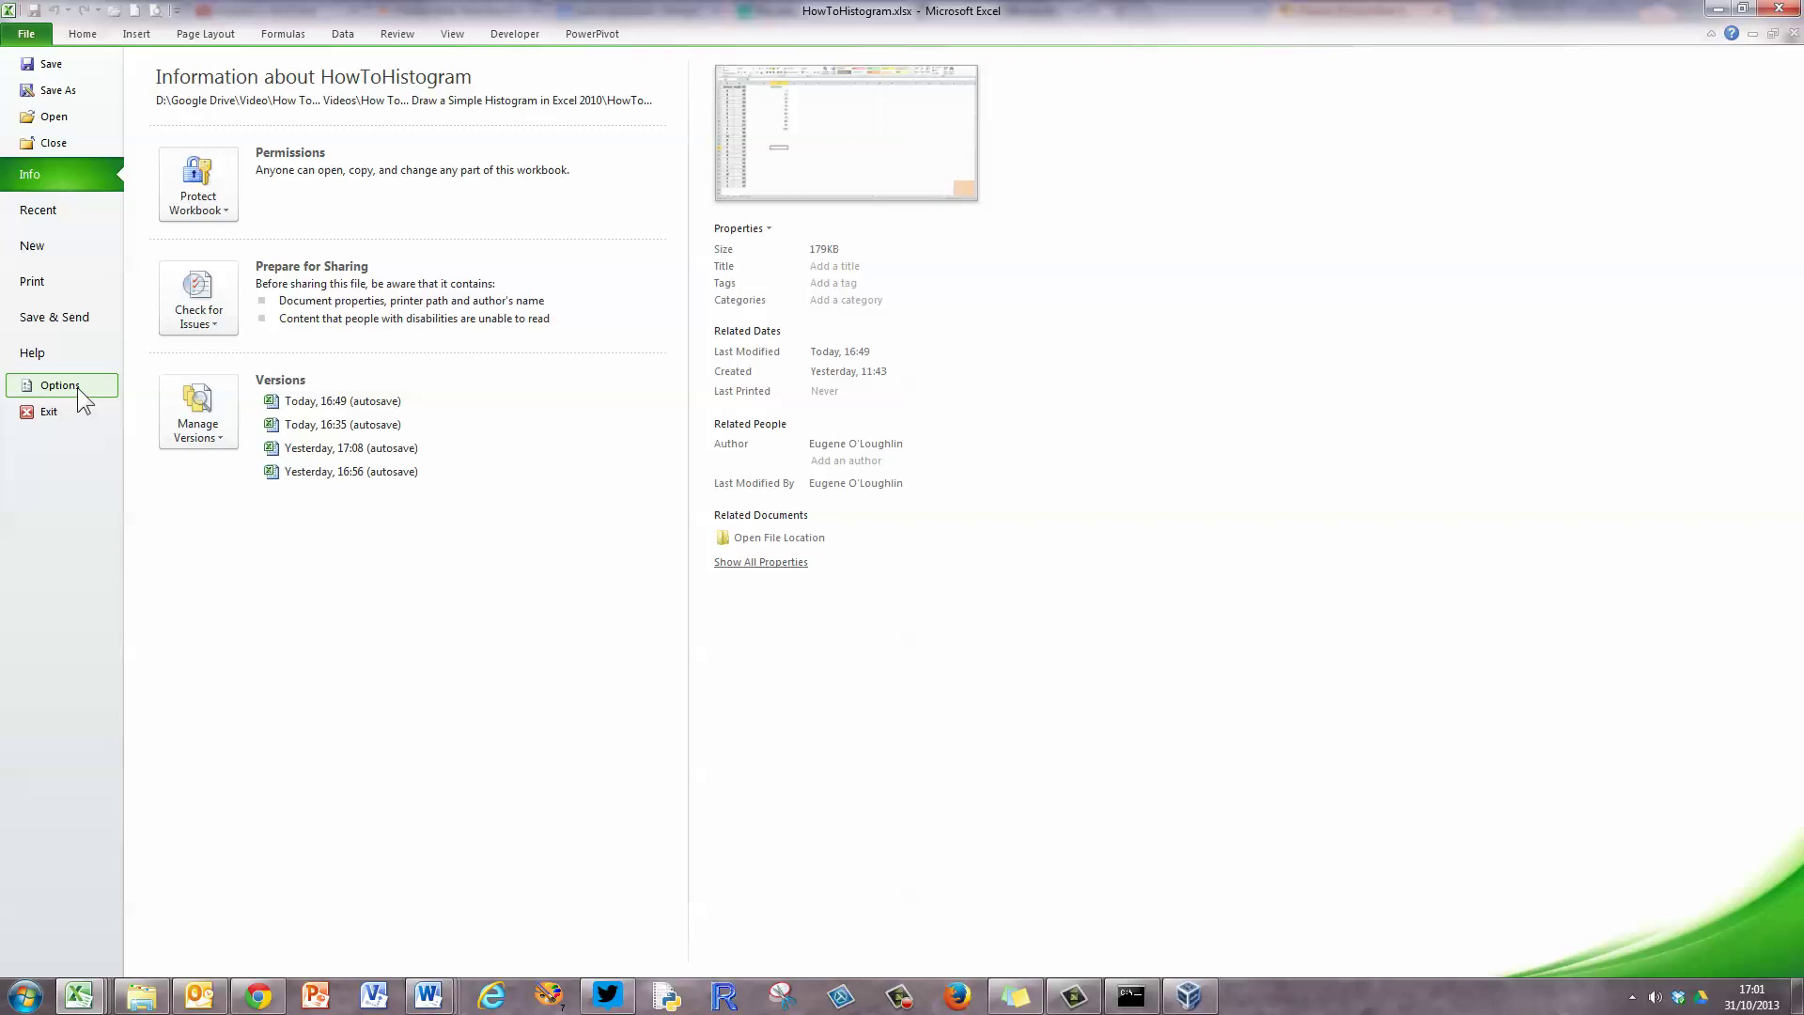
pyautogui.click(79, 390)
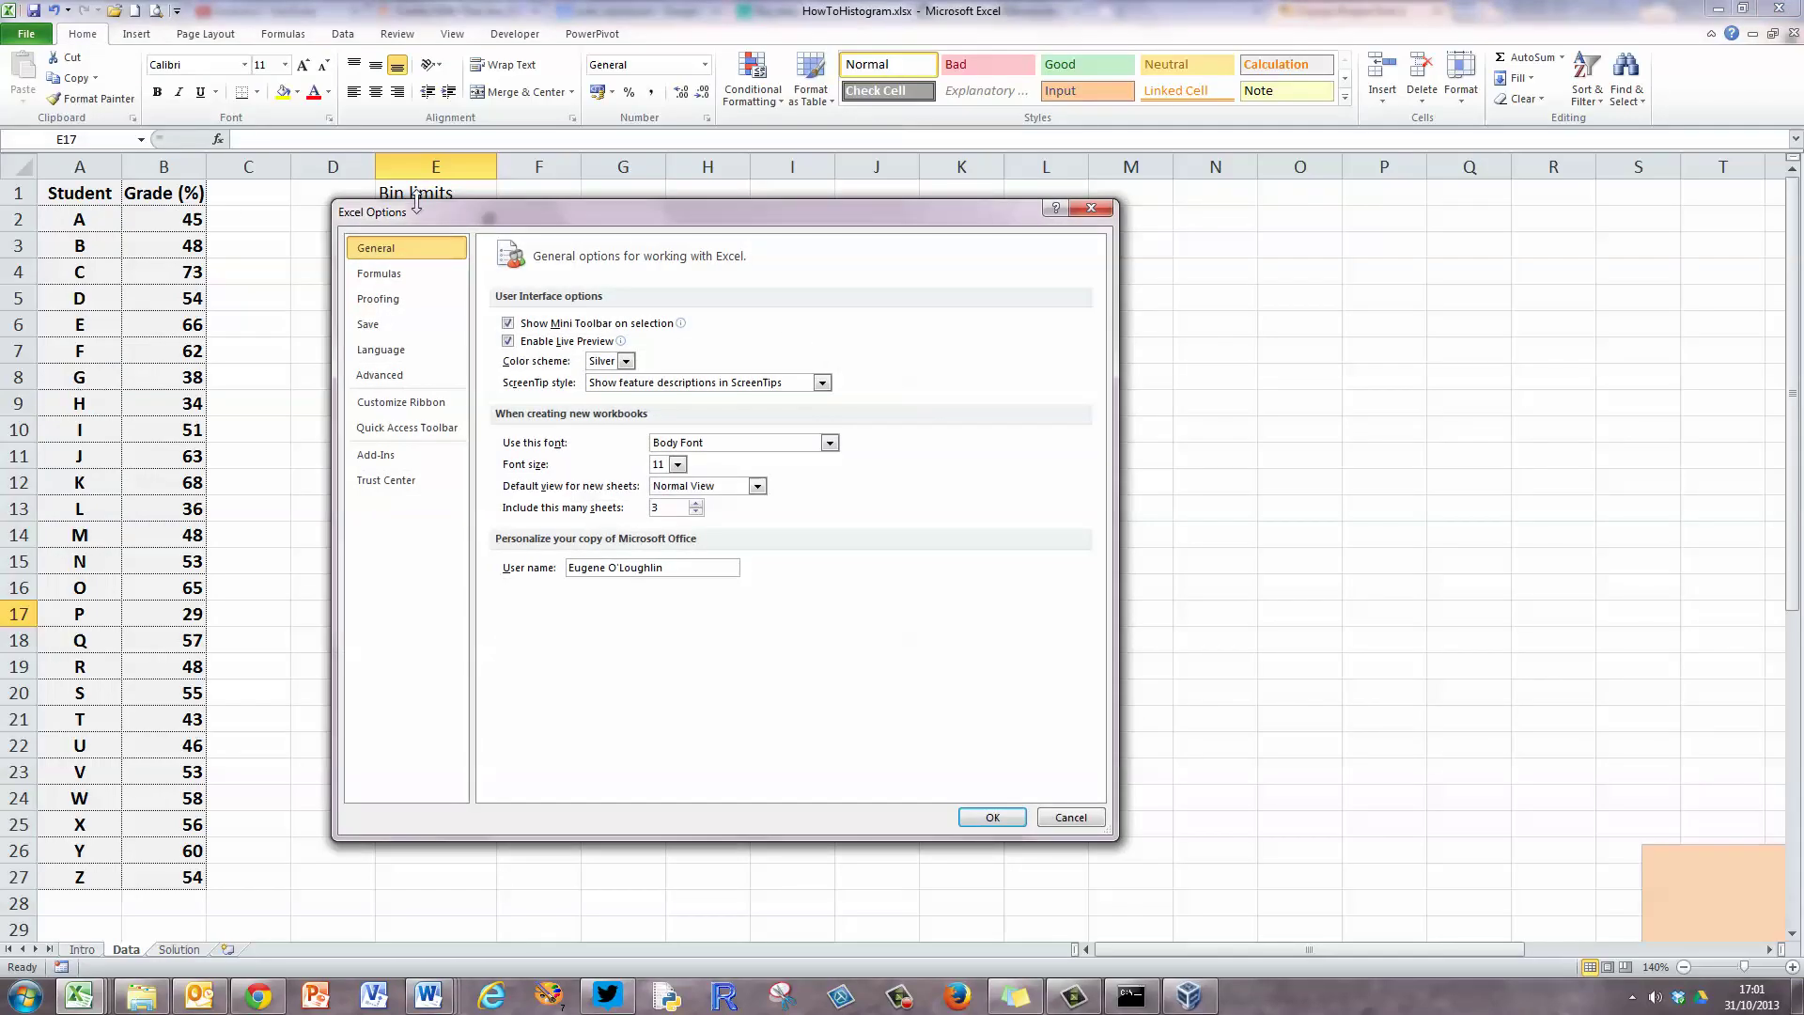
pyautogui.click(414, 456)
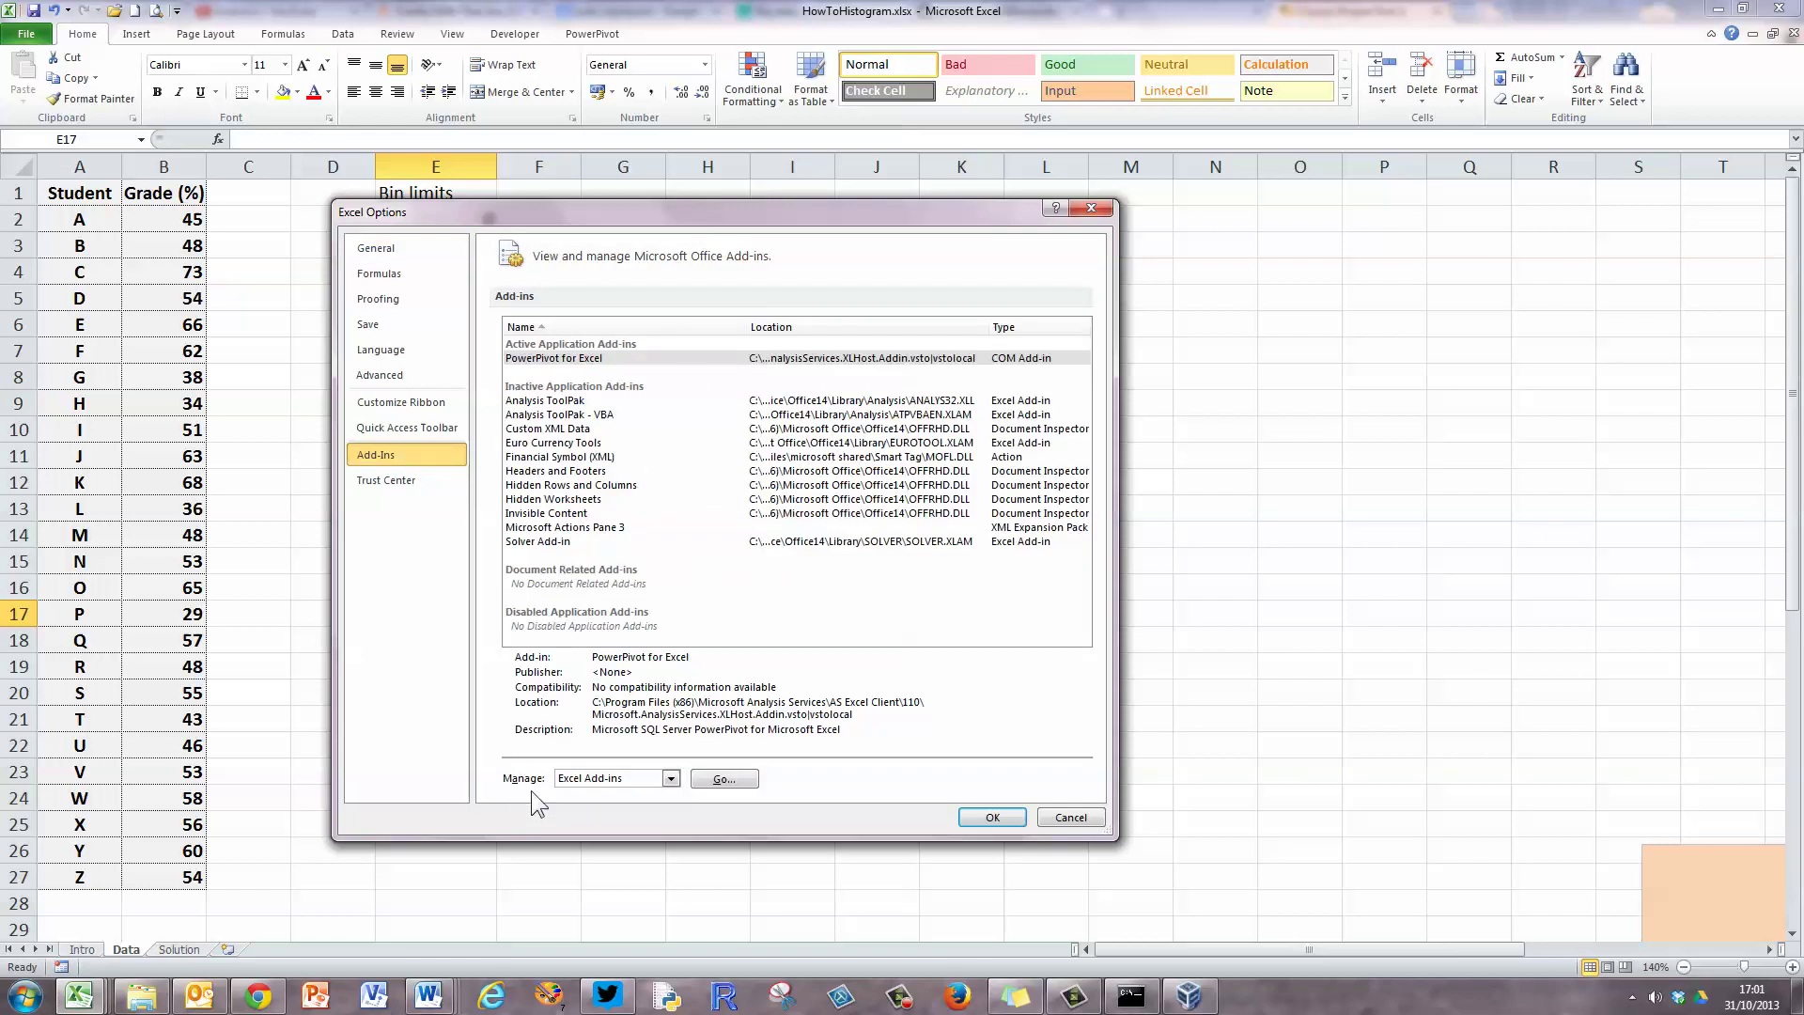
pyautogui.click(731, 784)
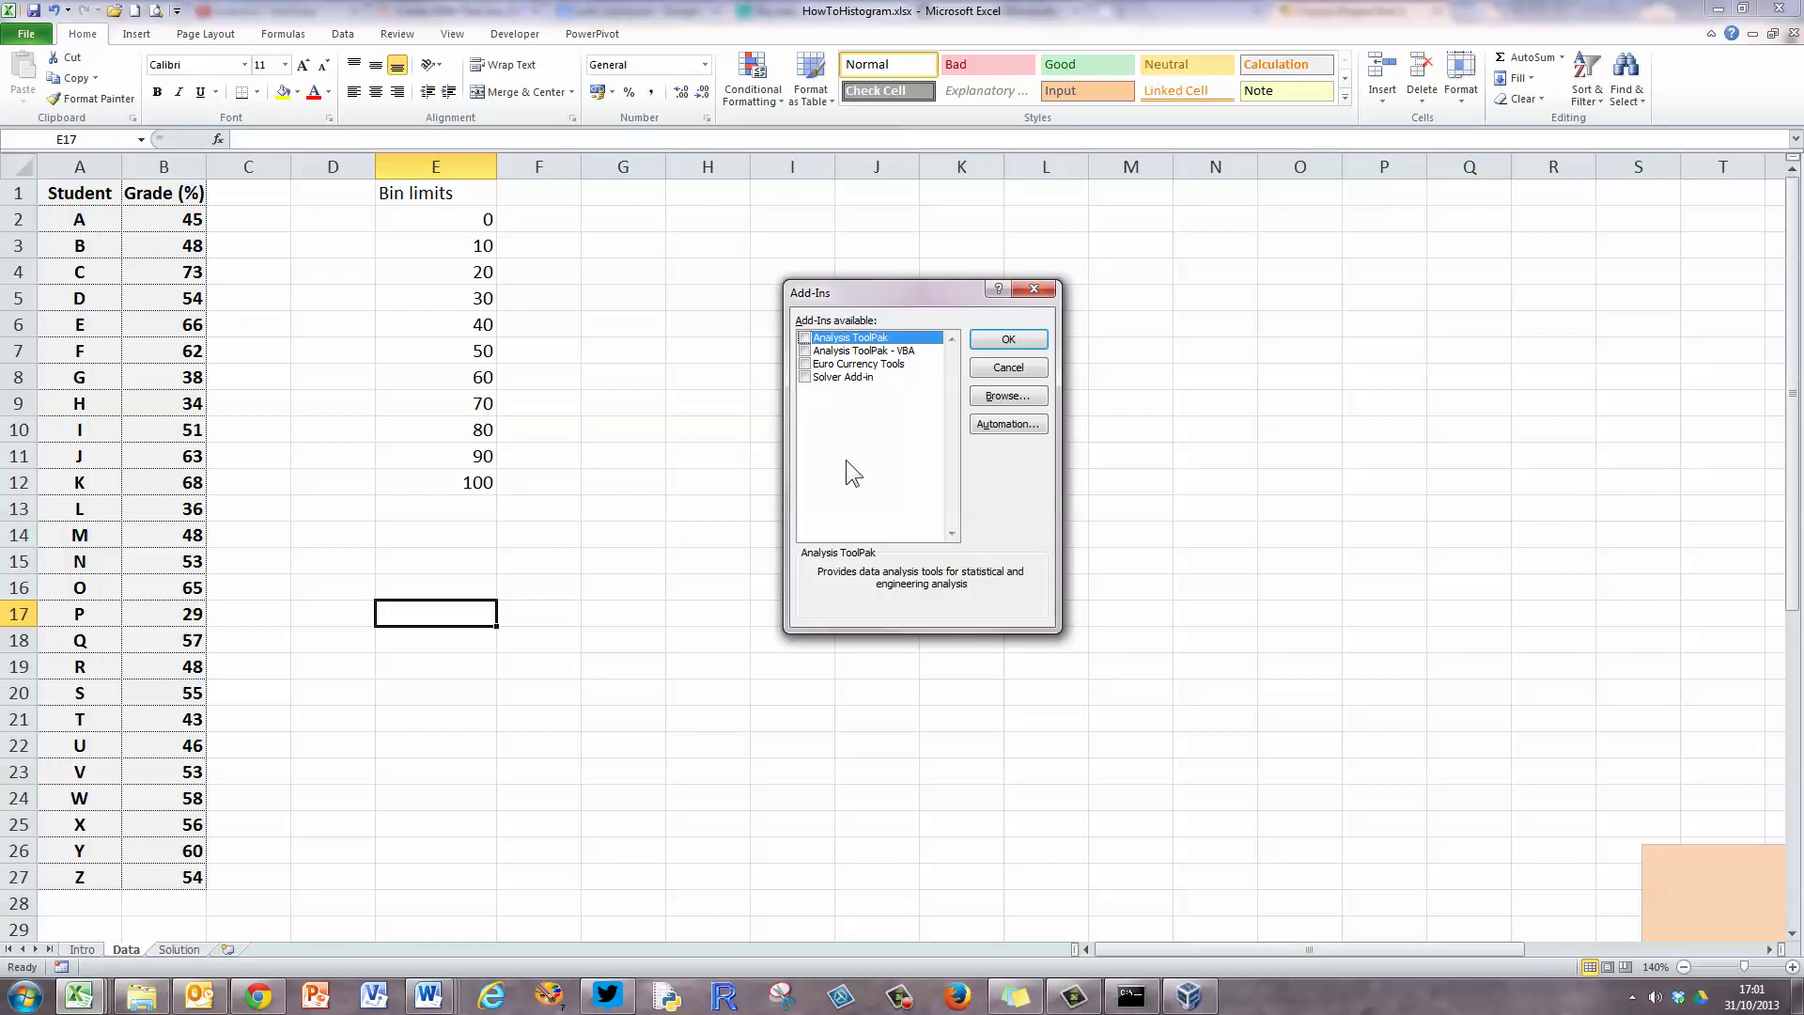
pyautogui.click(805, 338)
pyautogui.click(1010, 343)
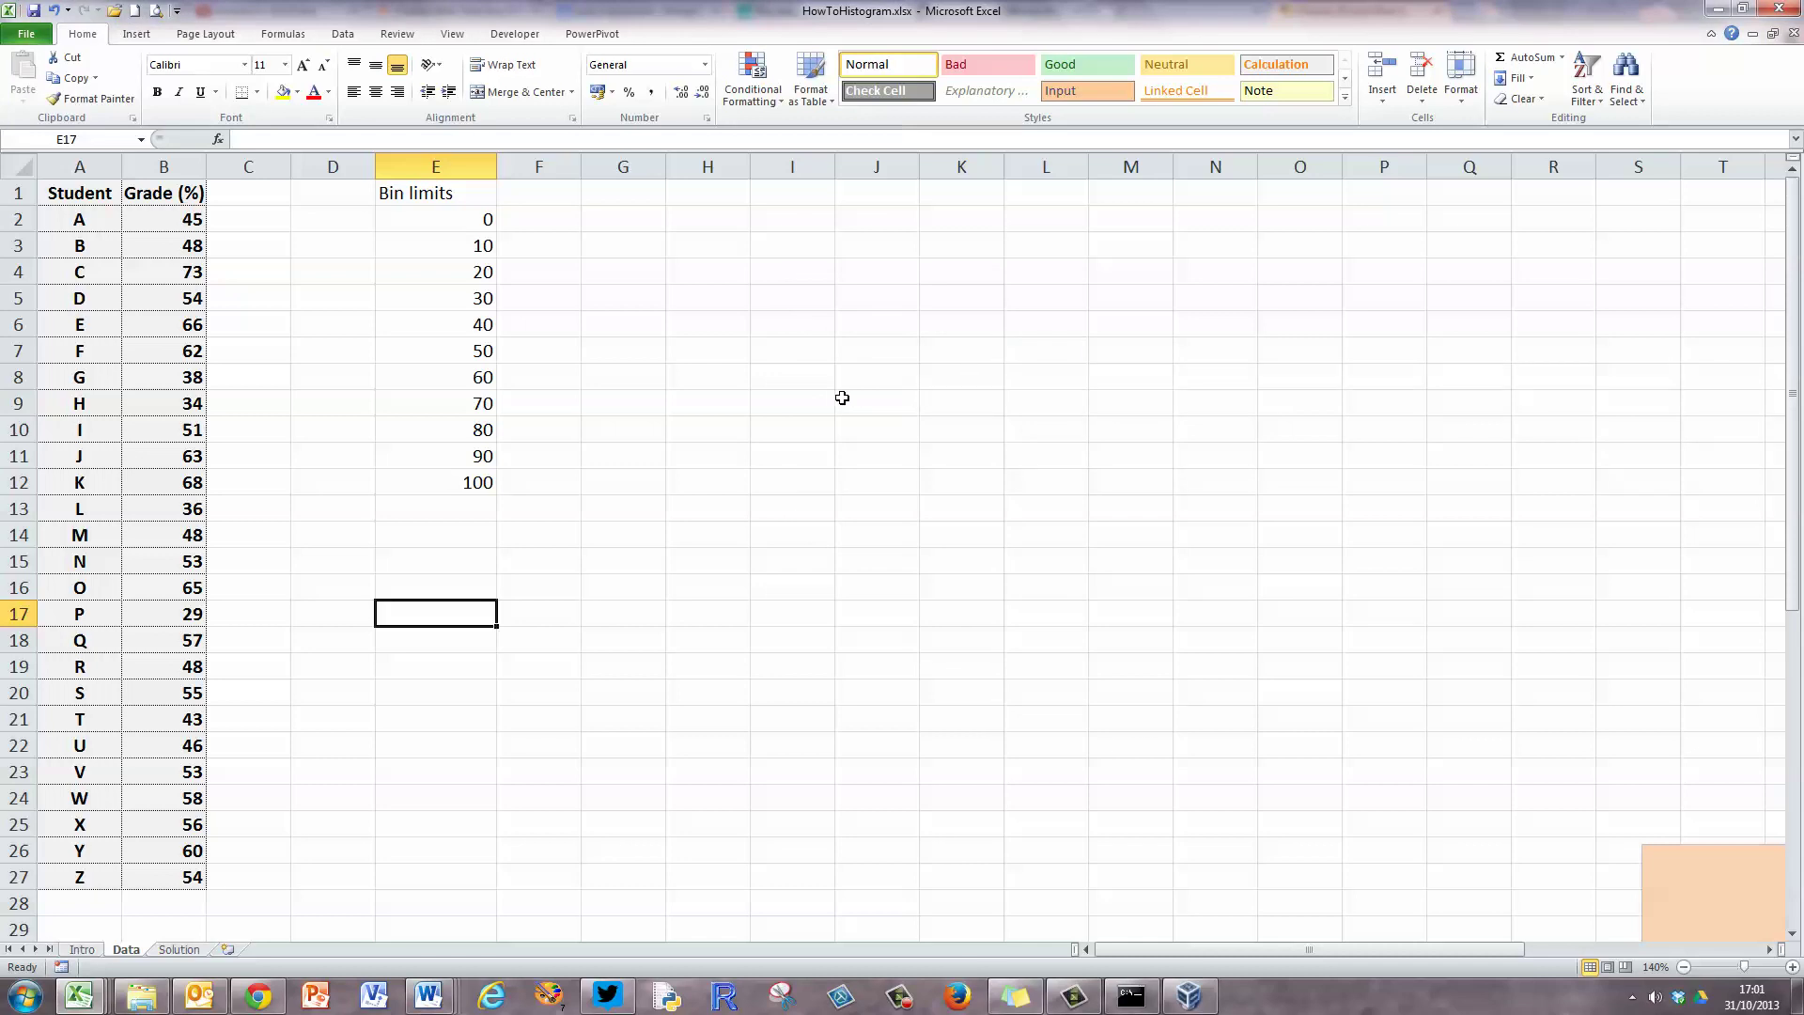
# Step: Choose Histogram from the Data tab's Data Analysis tool list
pyautogui.click(346, 34)
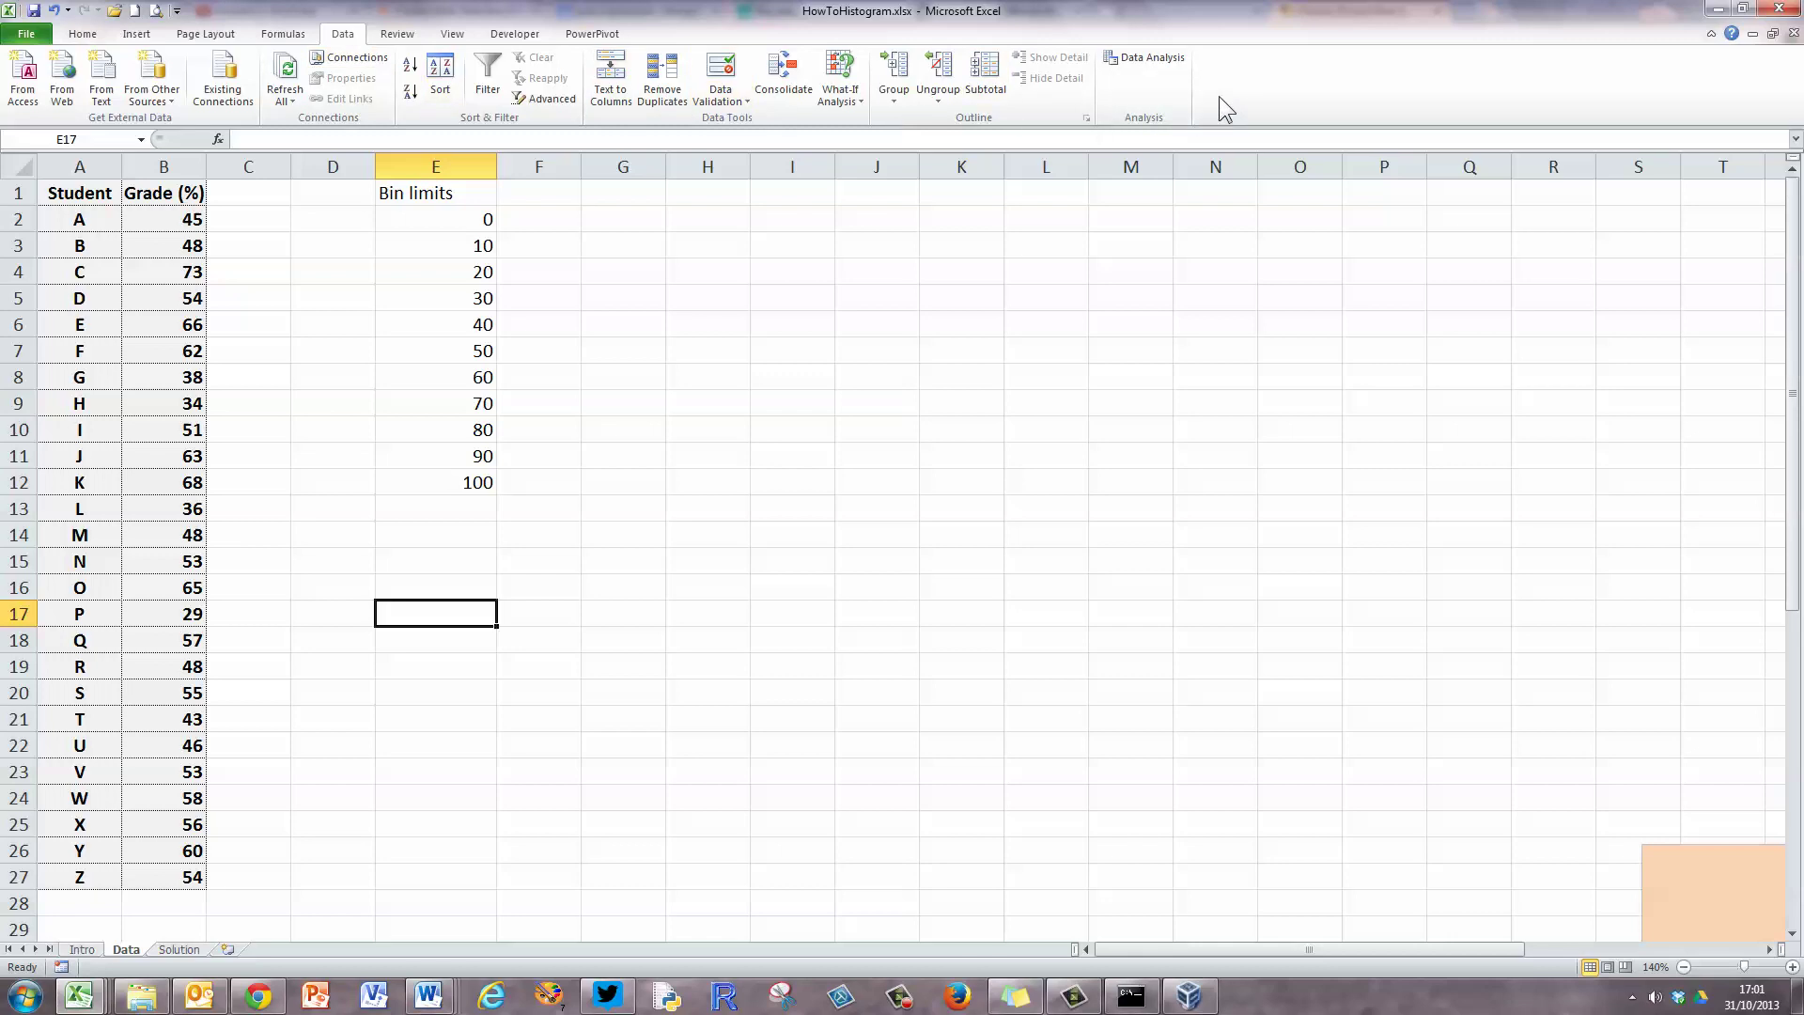
pyautogui.click(1136, 53)
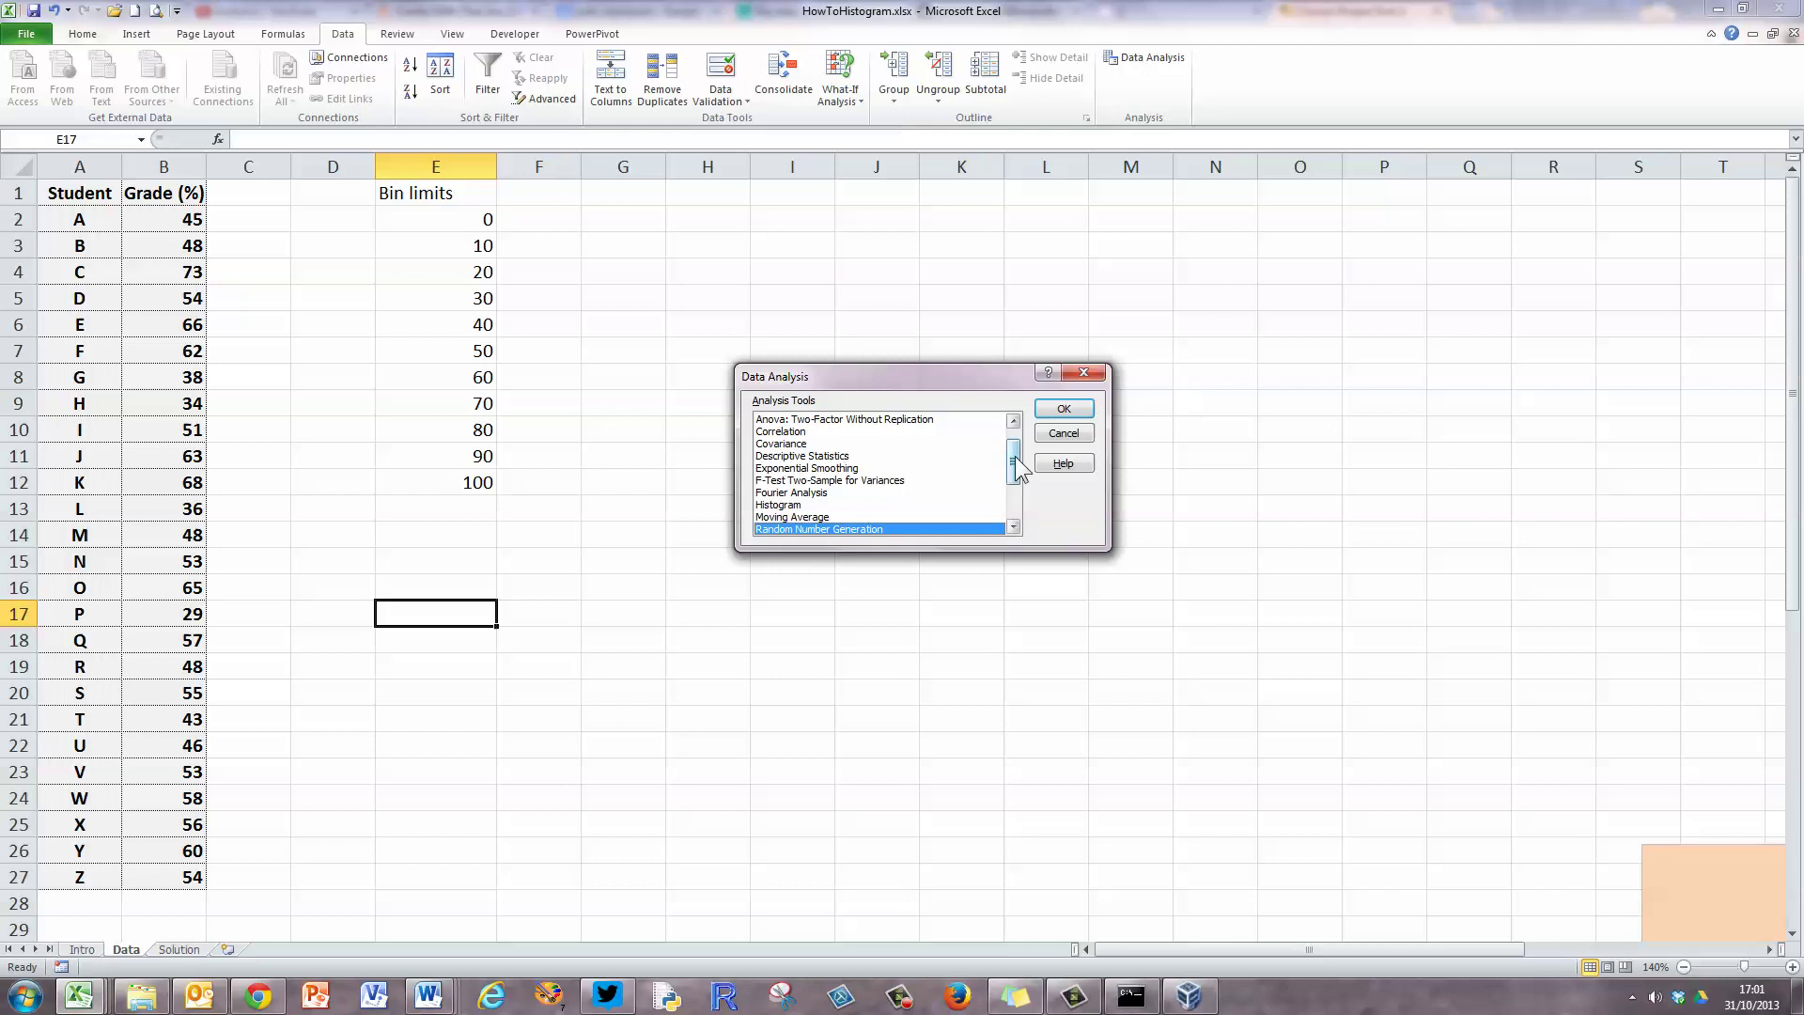
pyautogui.moveTo(1014, 463)
pyautogui.mouseDown()
pyautogui.moveTo(1014, 512)
pyautogui.moveTo(1014, 459)
pyautogui.mouseUp()
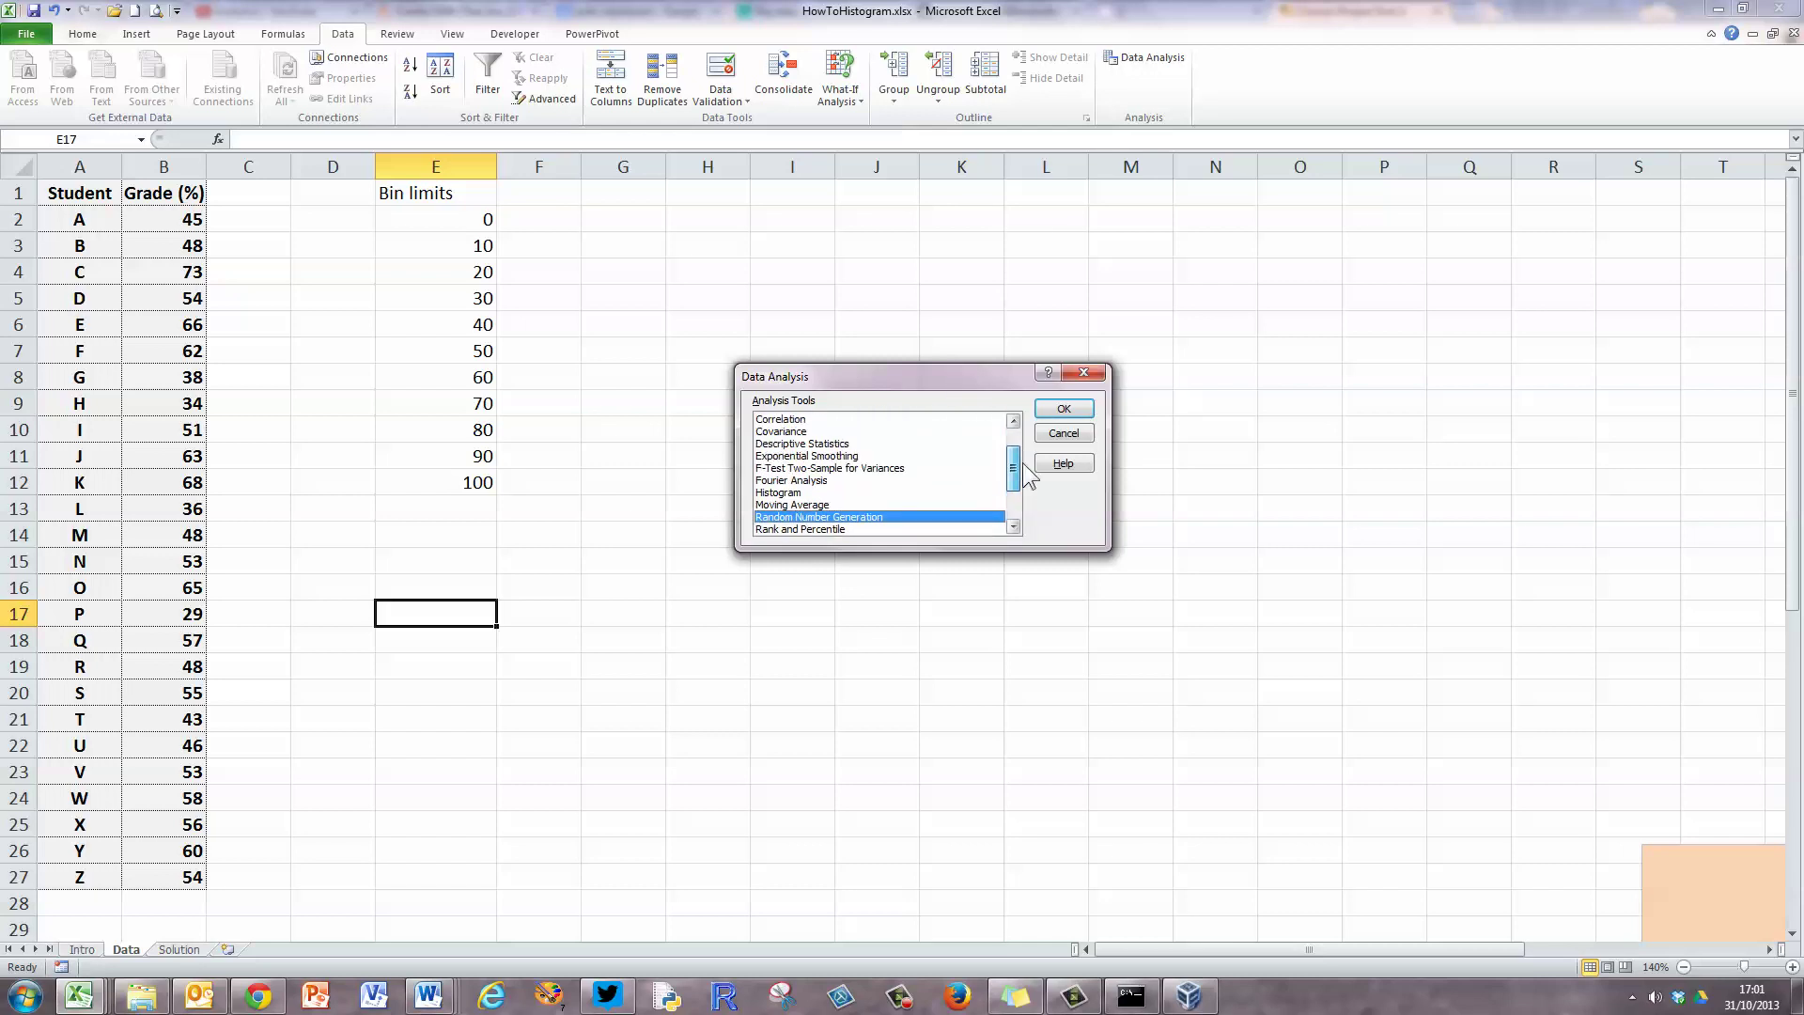
pyautogui.click(787, 494)
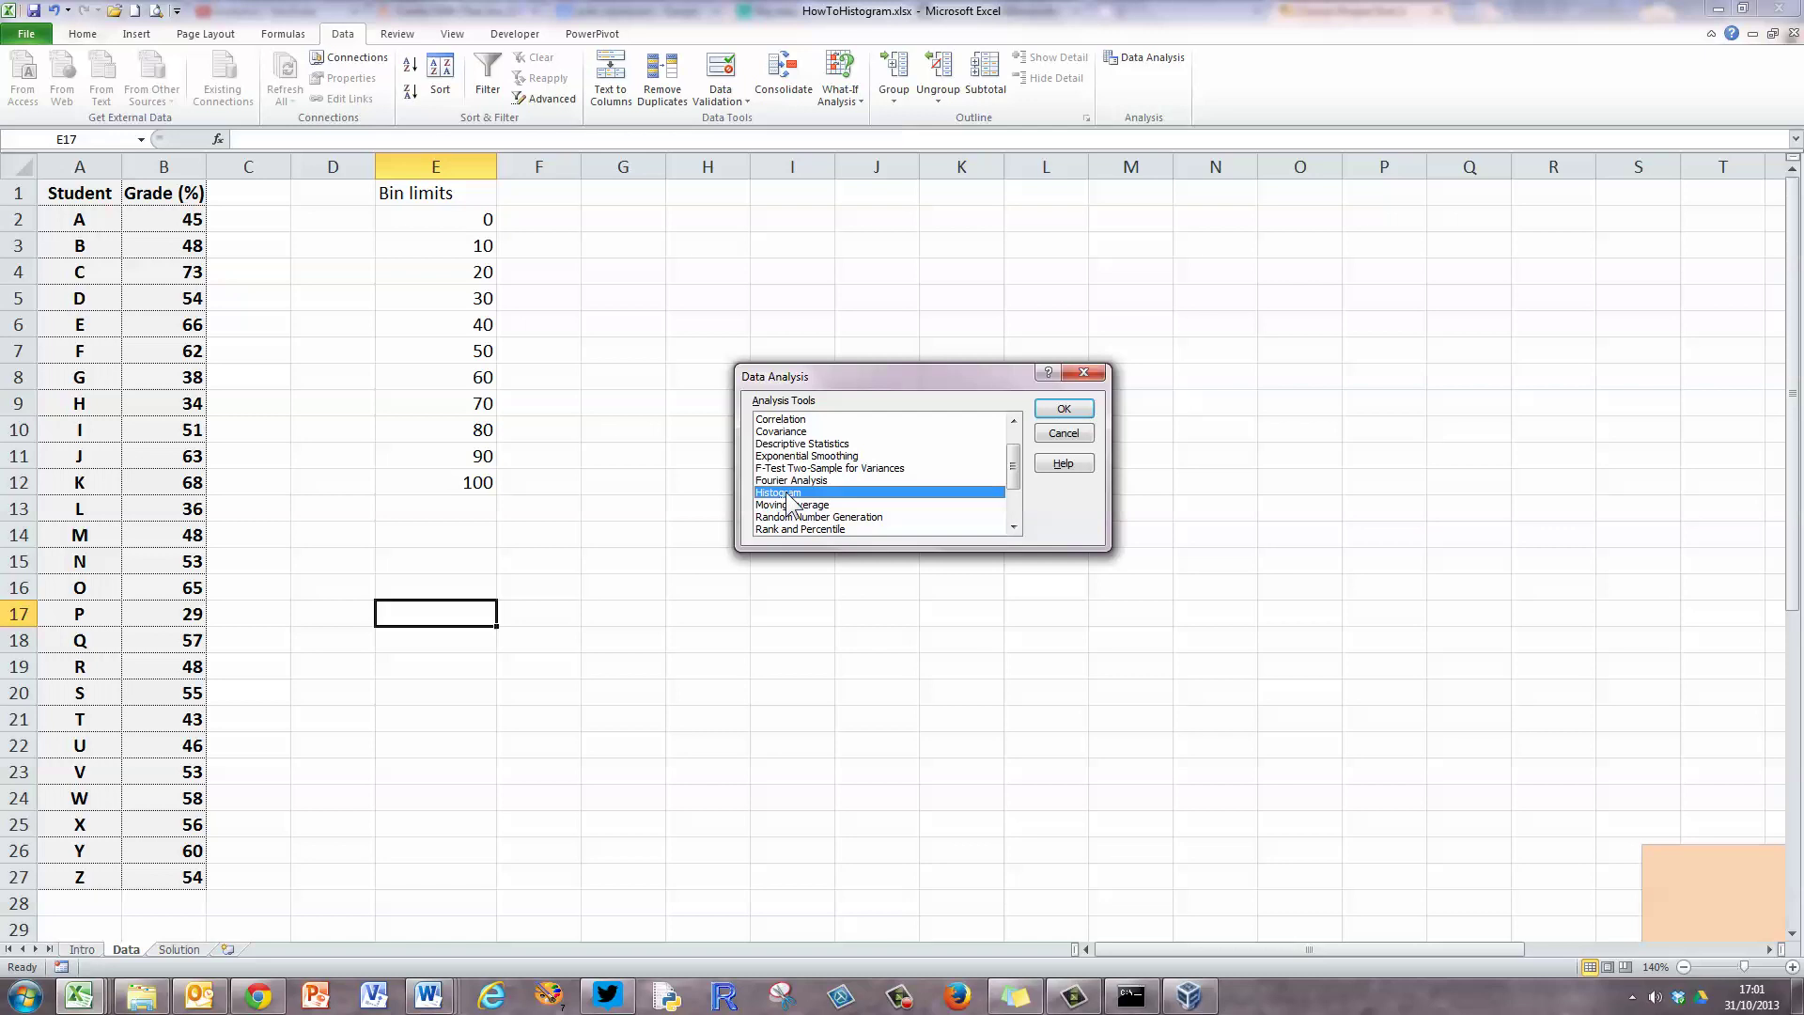
pyautogui.click(1075, 413)
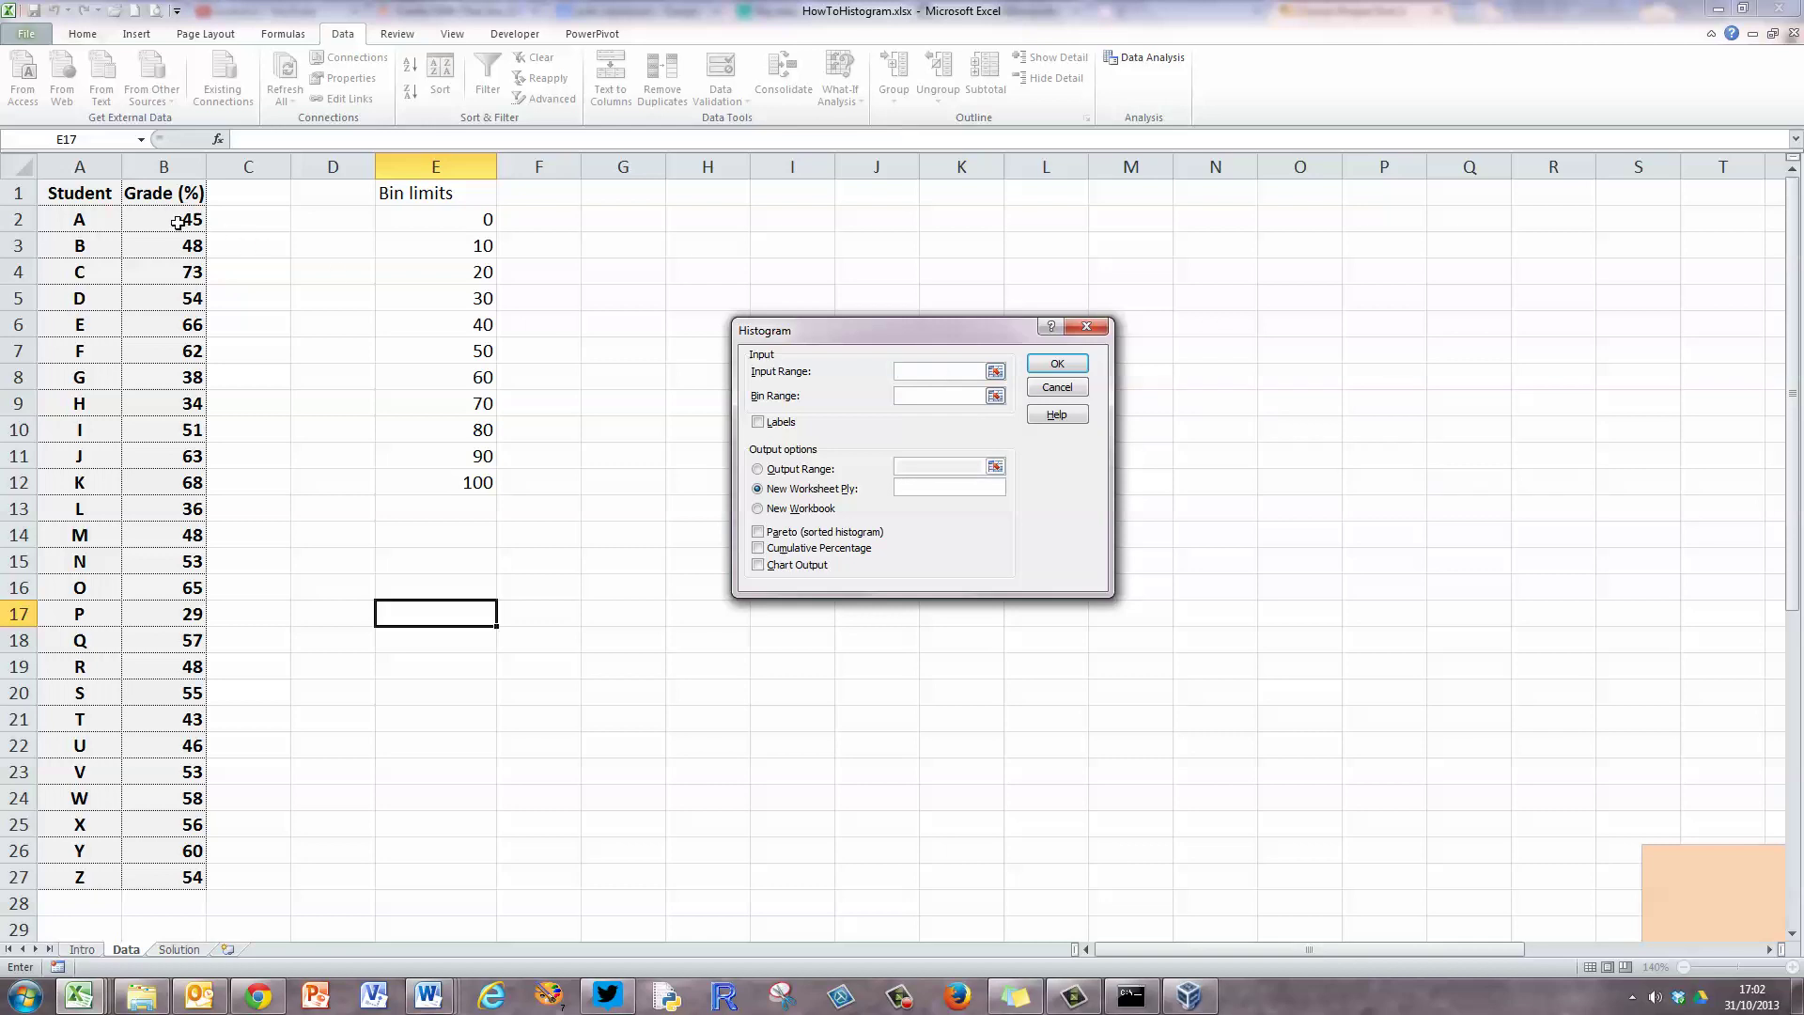
# Step: Set the histogram input range to the grades in column B and bin range E2:E12, with Labels ticked
pyautogui.moveTo(177, 222); pyautogui.dragTo(146, 874)
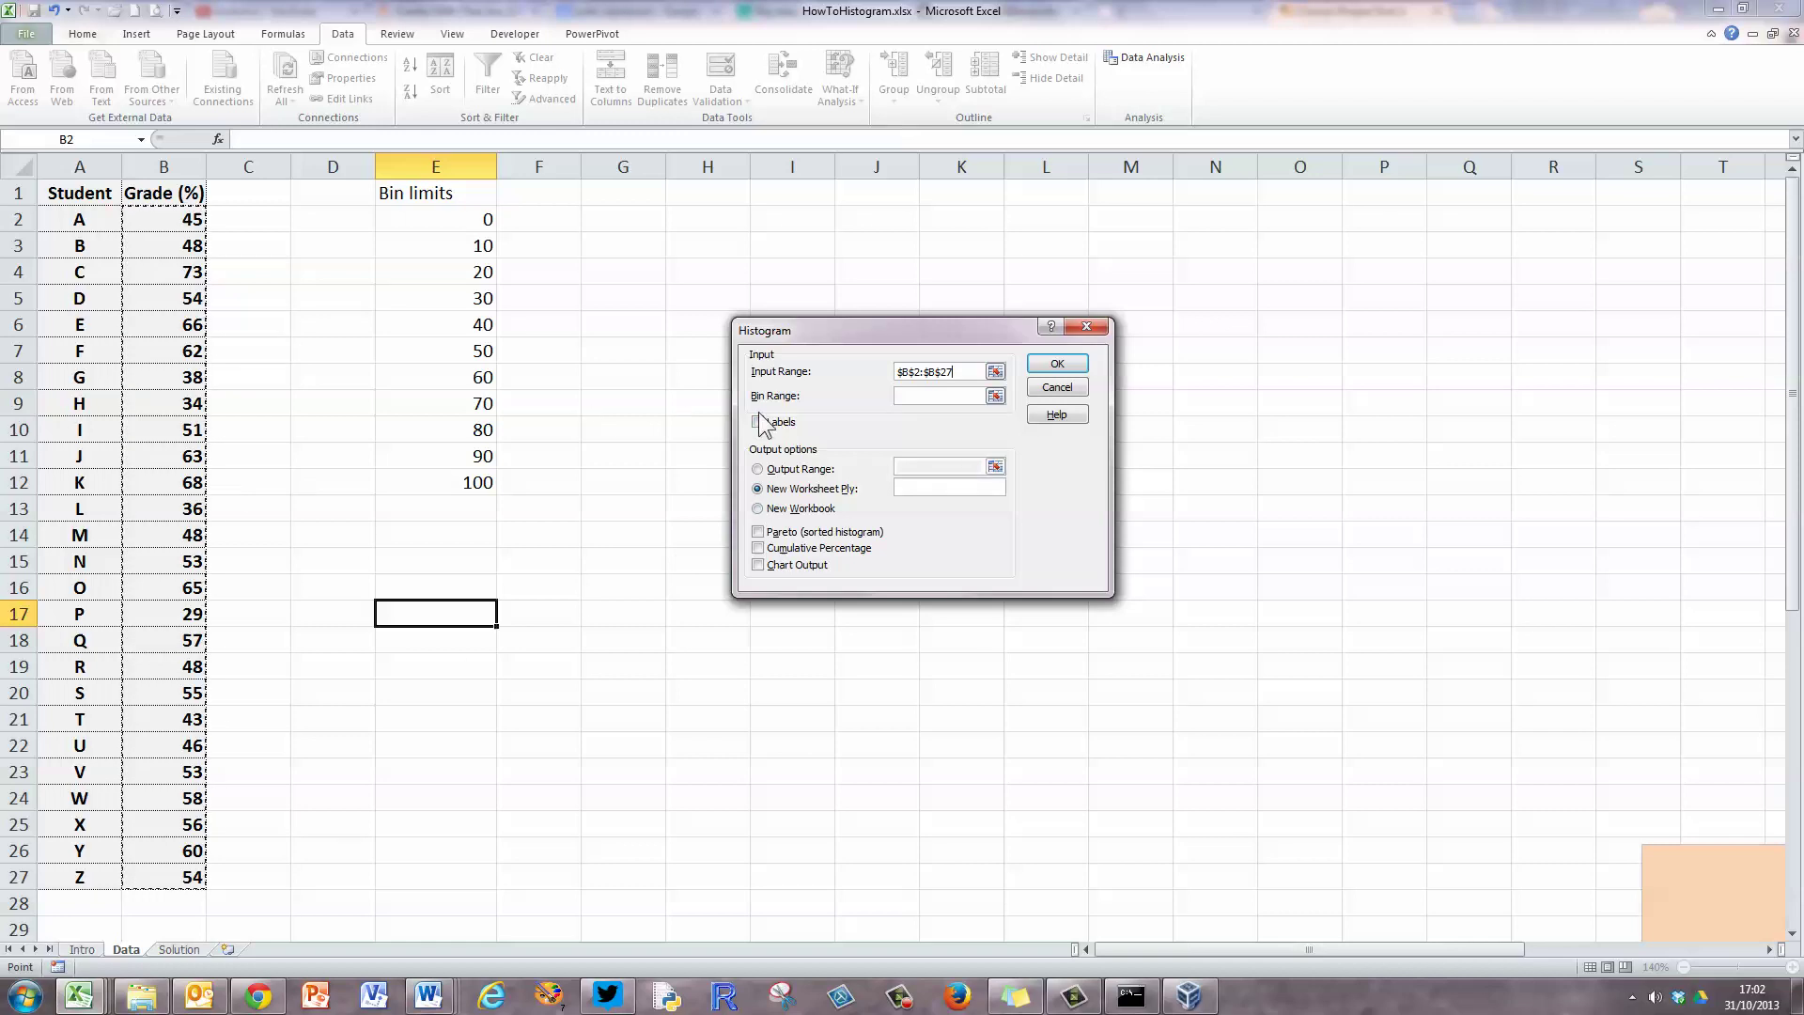
pyautogui.click(909, 391)
pyautogui.moveTo(473, 221); pyautogui.dragTo(450, 473)
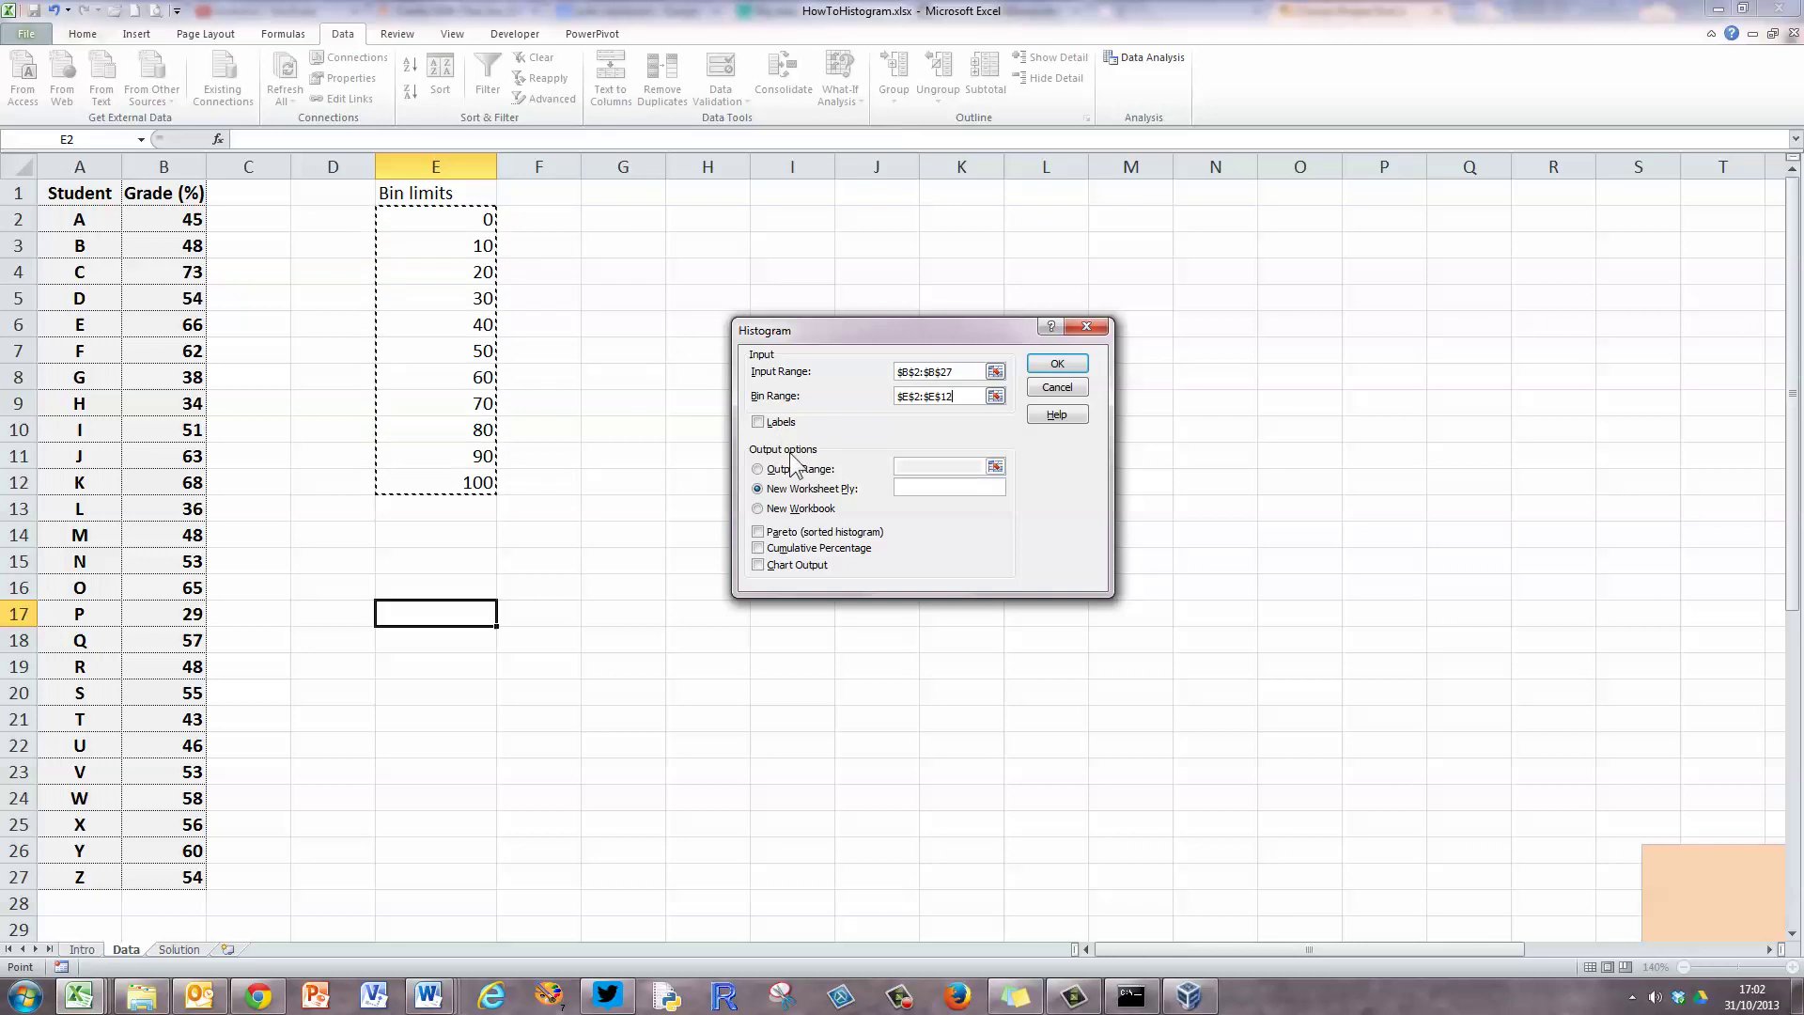
pyautogui.click(759, 422)
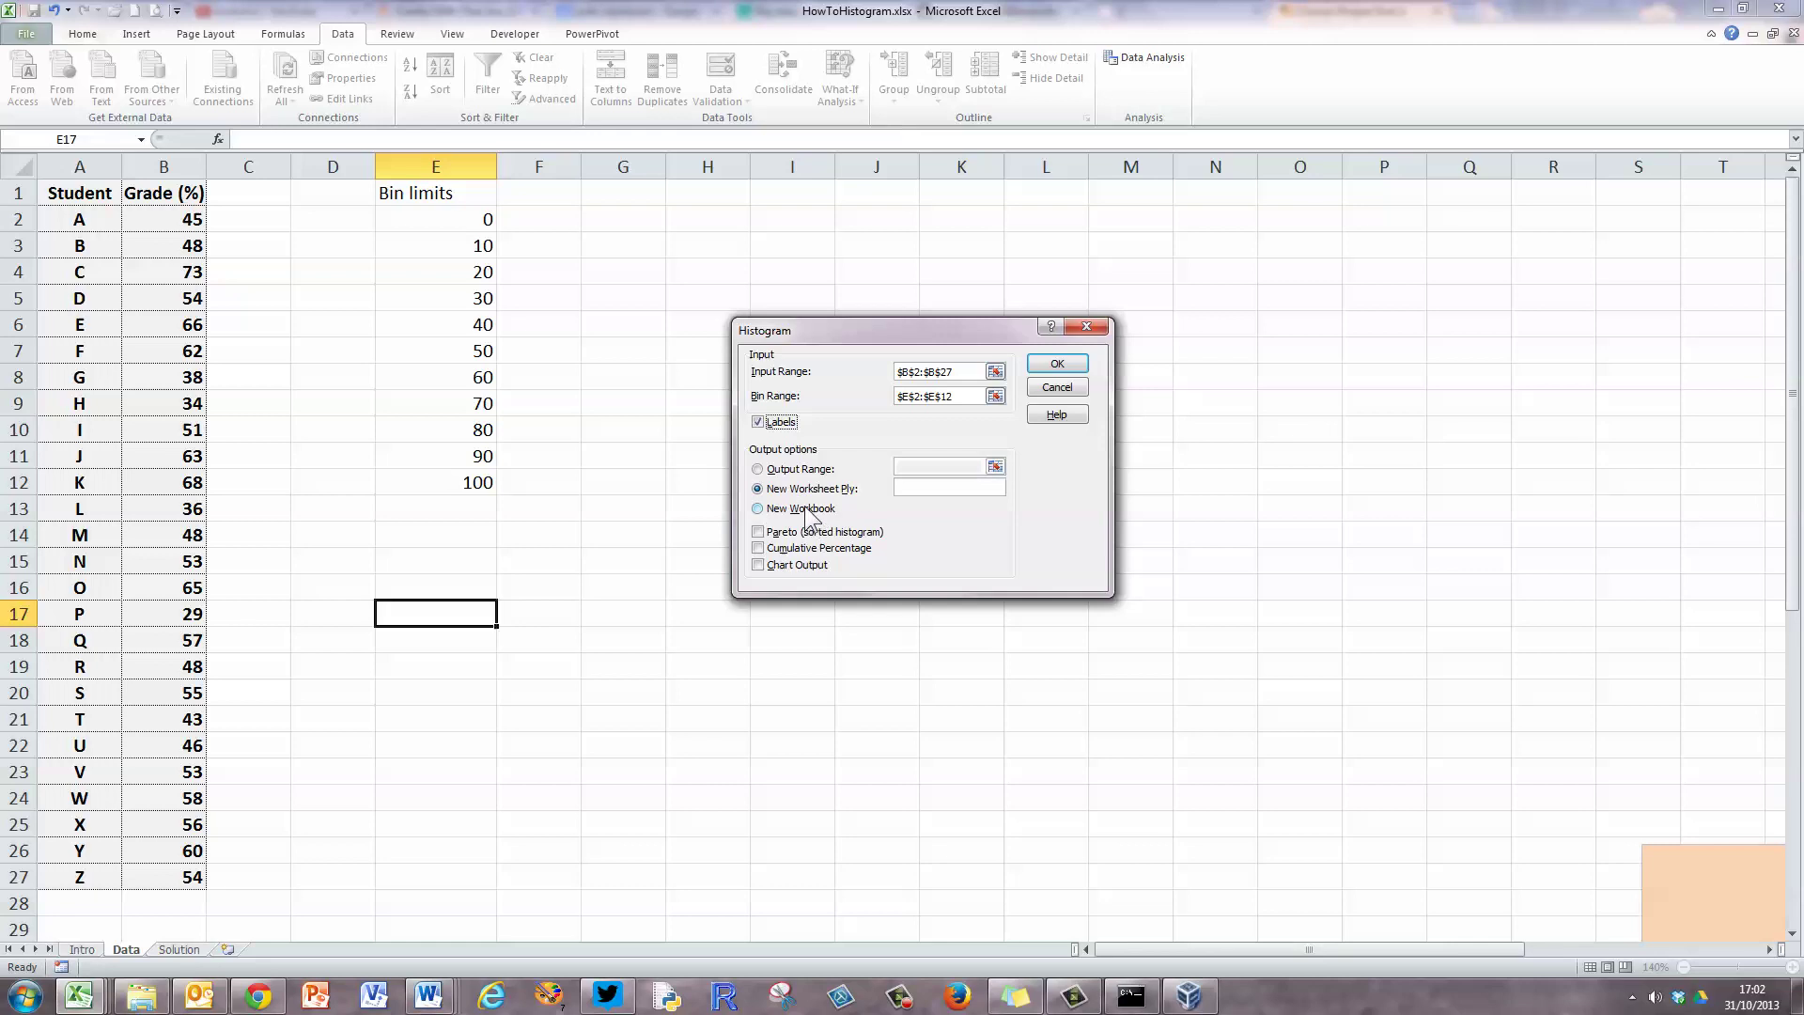
# Step: Output the frequency table at H1 with Chart Output and run the histogram
pyautogui.click(759, 470)
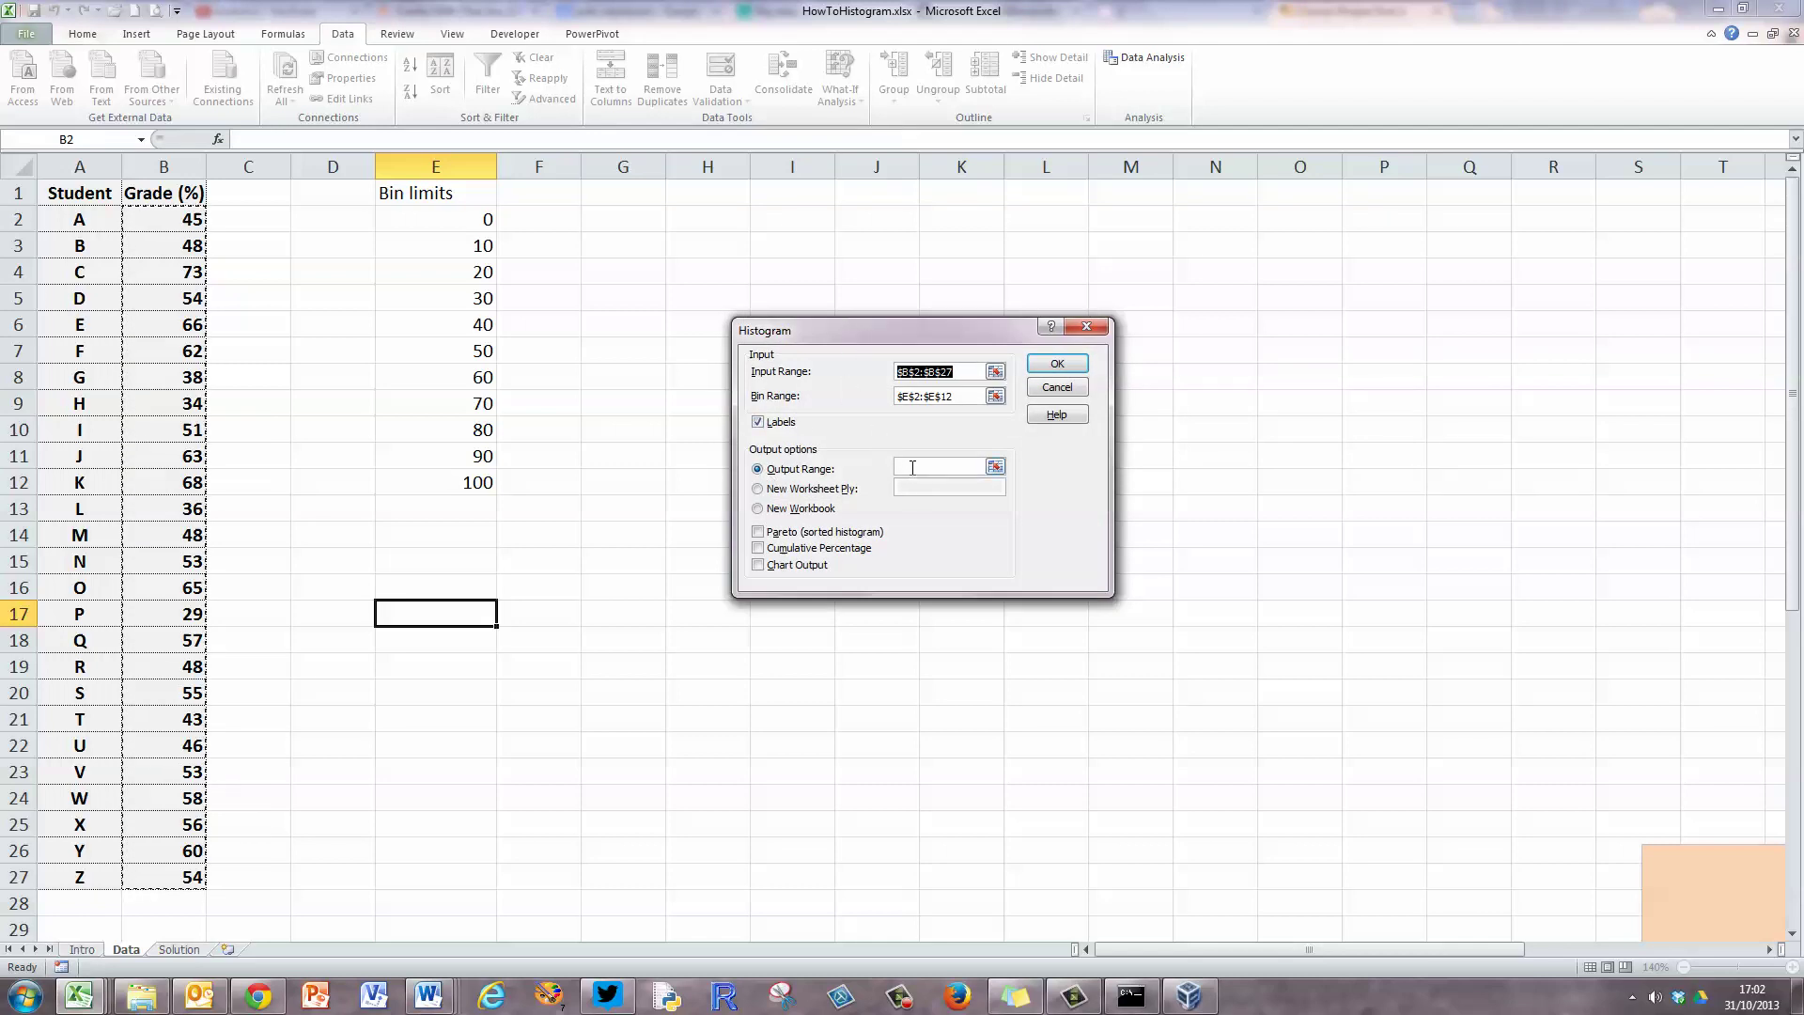
pyautogui.click(913, 467)
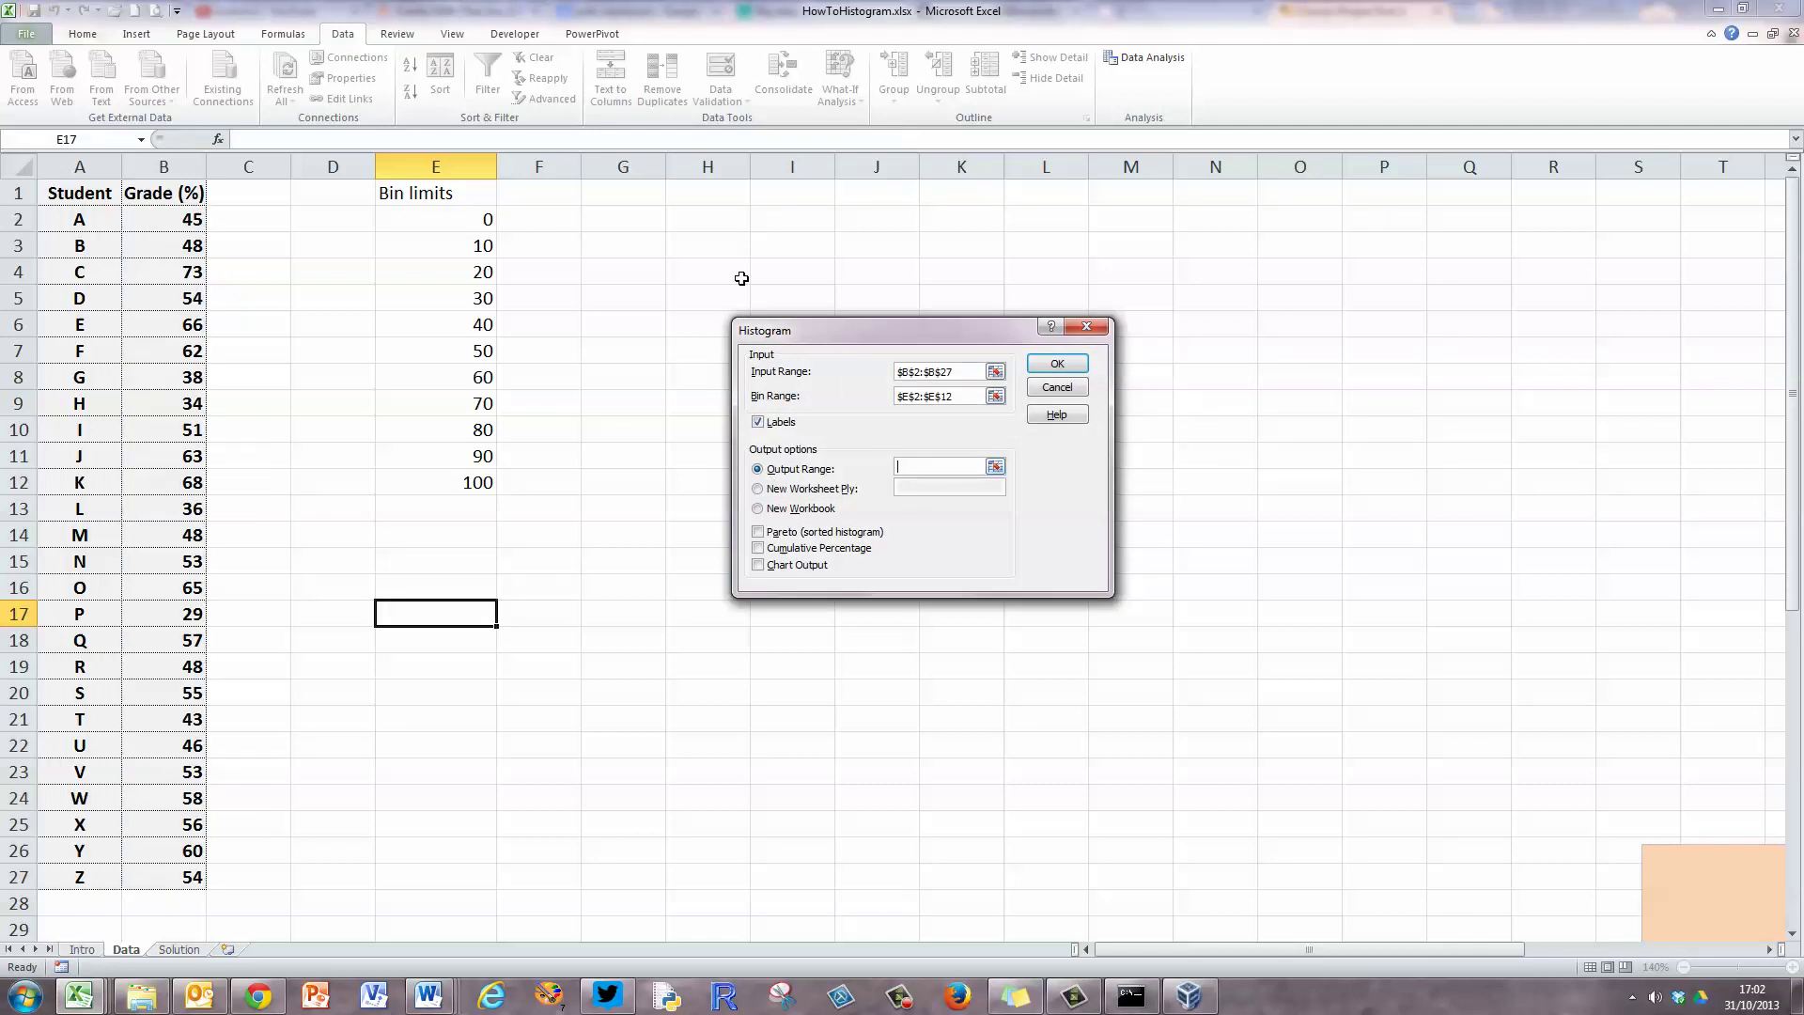
pyautogui.click(707, 194)
pyautogui.click(759, 565)
pyautogui.click(1059, 365)
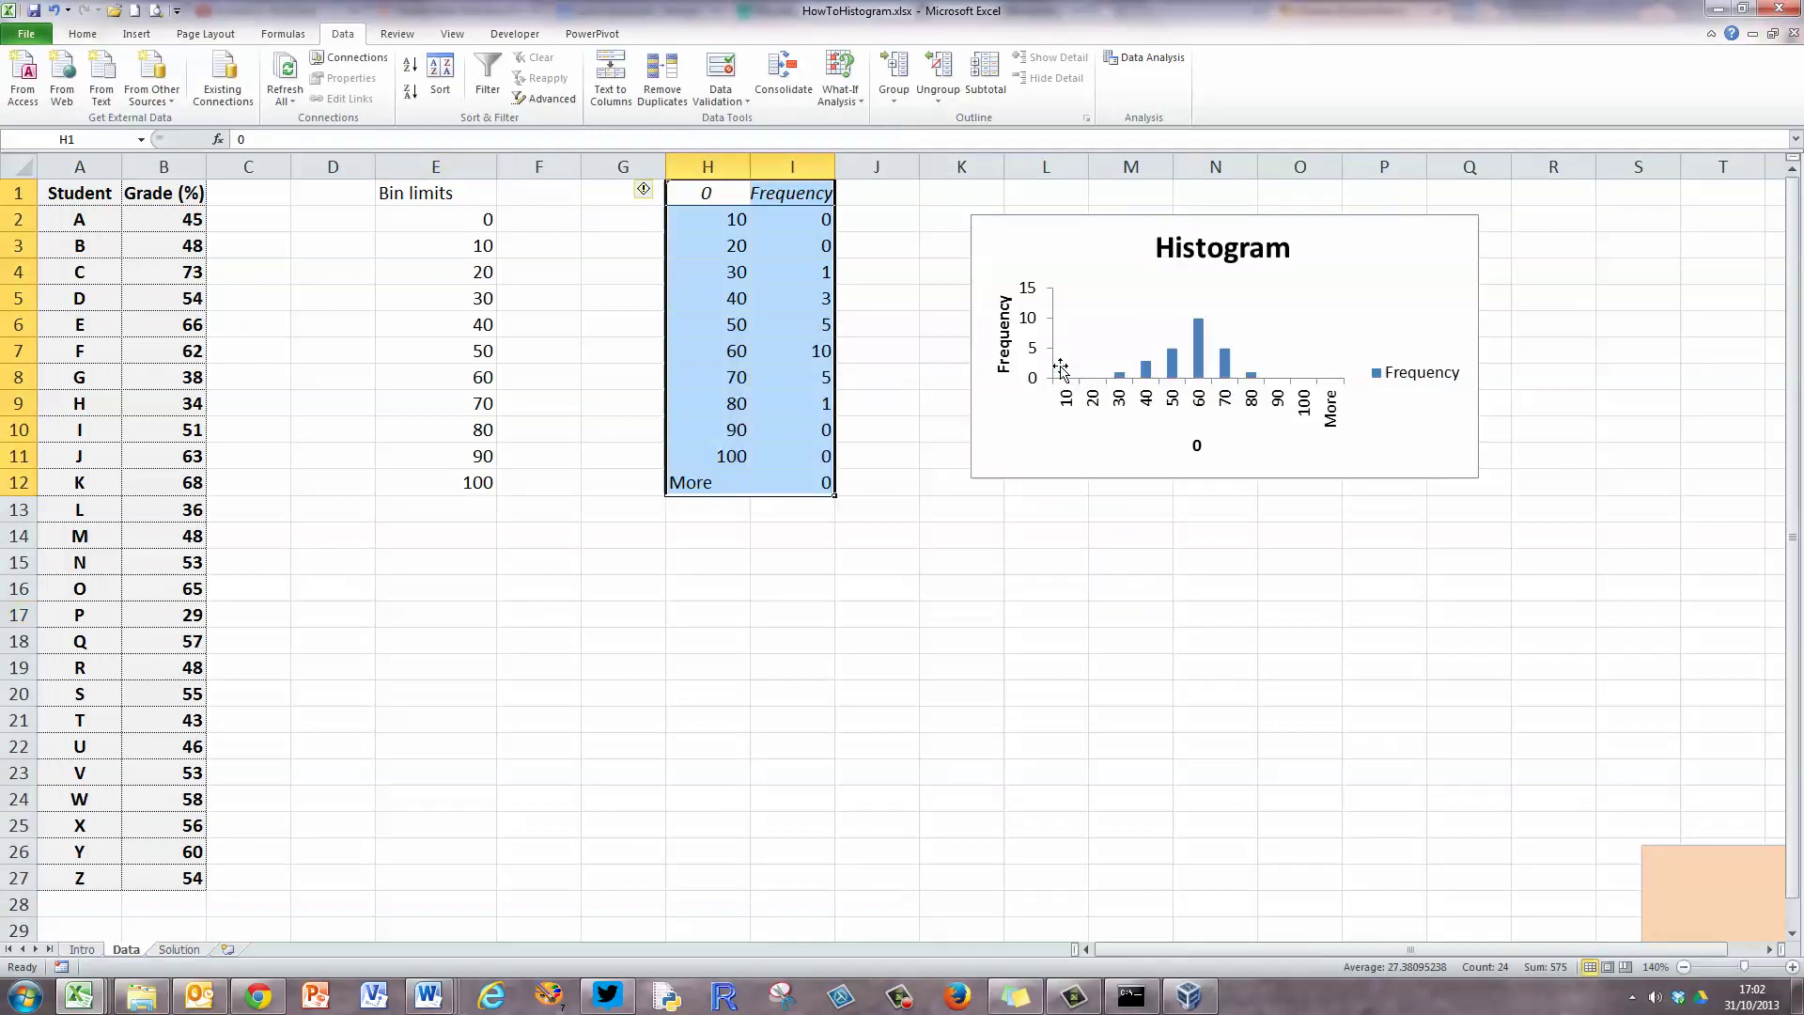
pyautogui.click(918, 546)
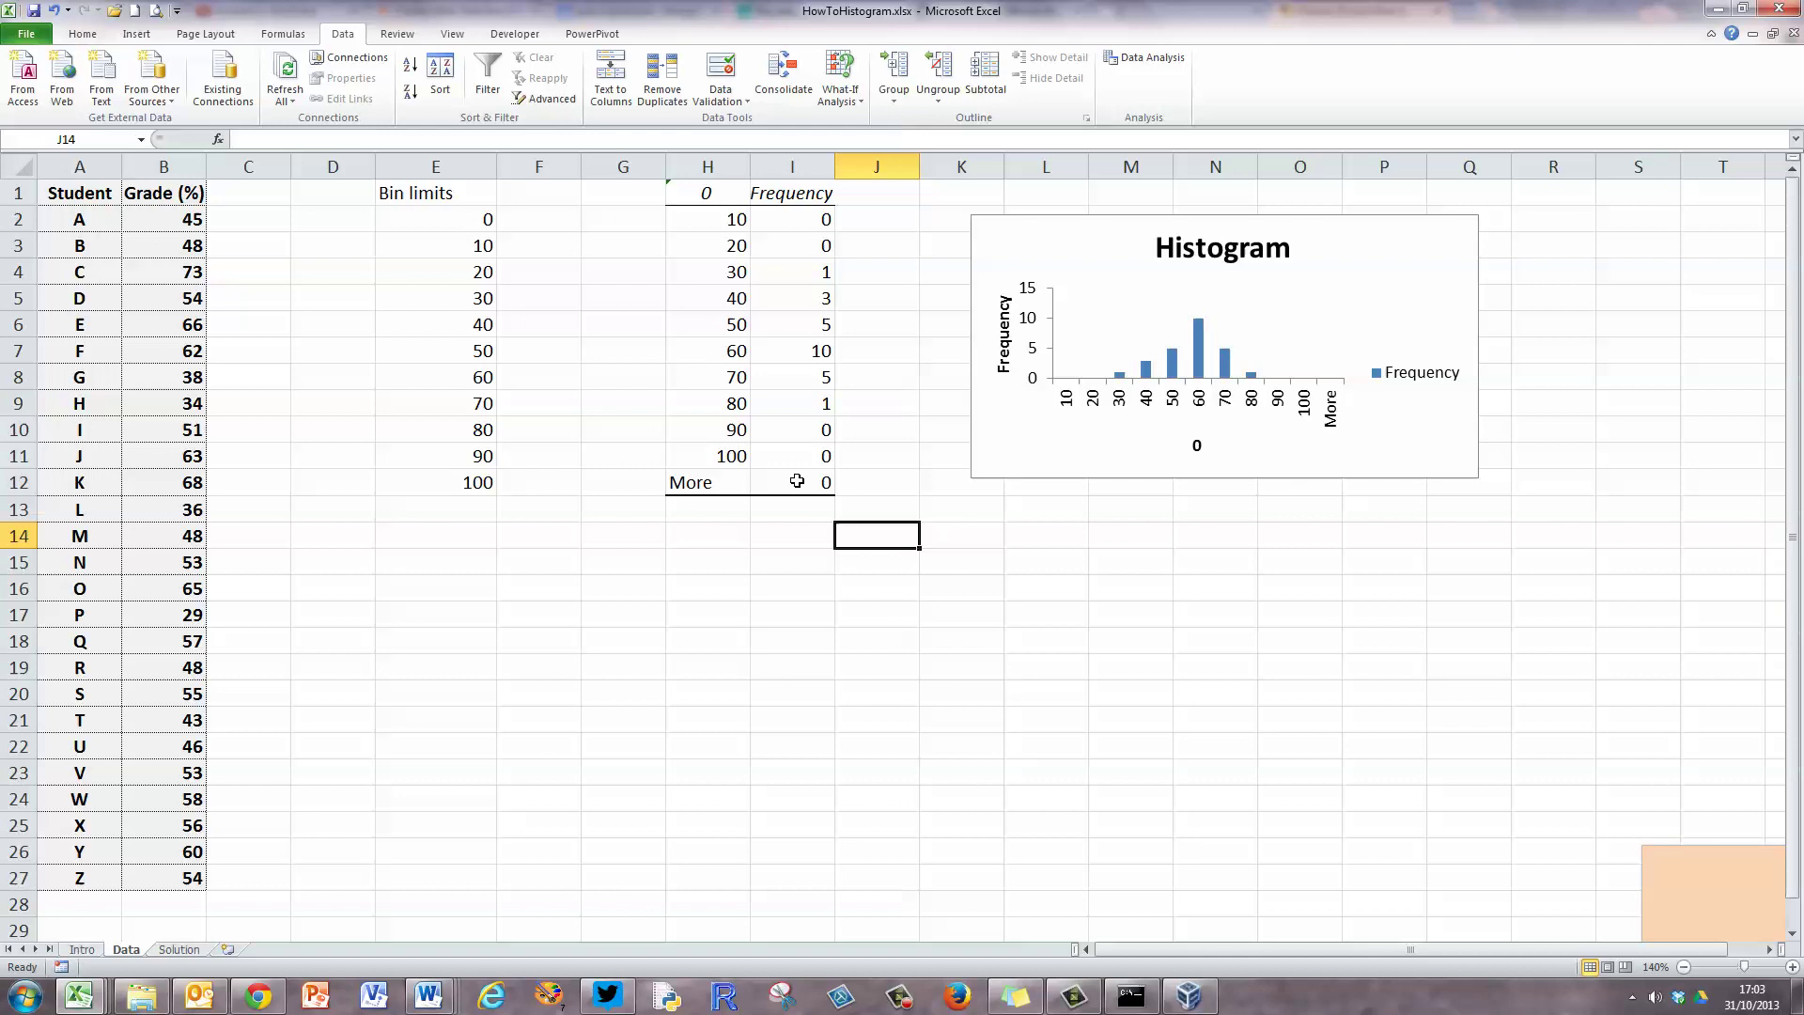
# Step: Move the histogram chart to J1 and stretch it to span columns J–T, rows 1–28
pyautogui.click(1122, 215)
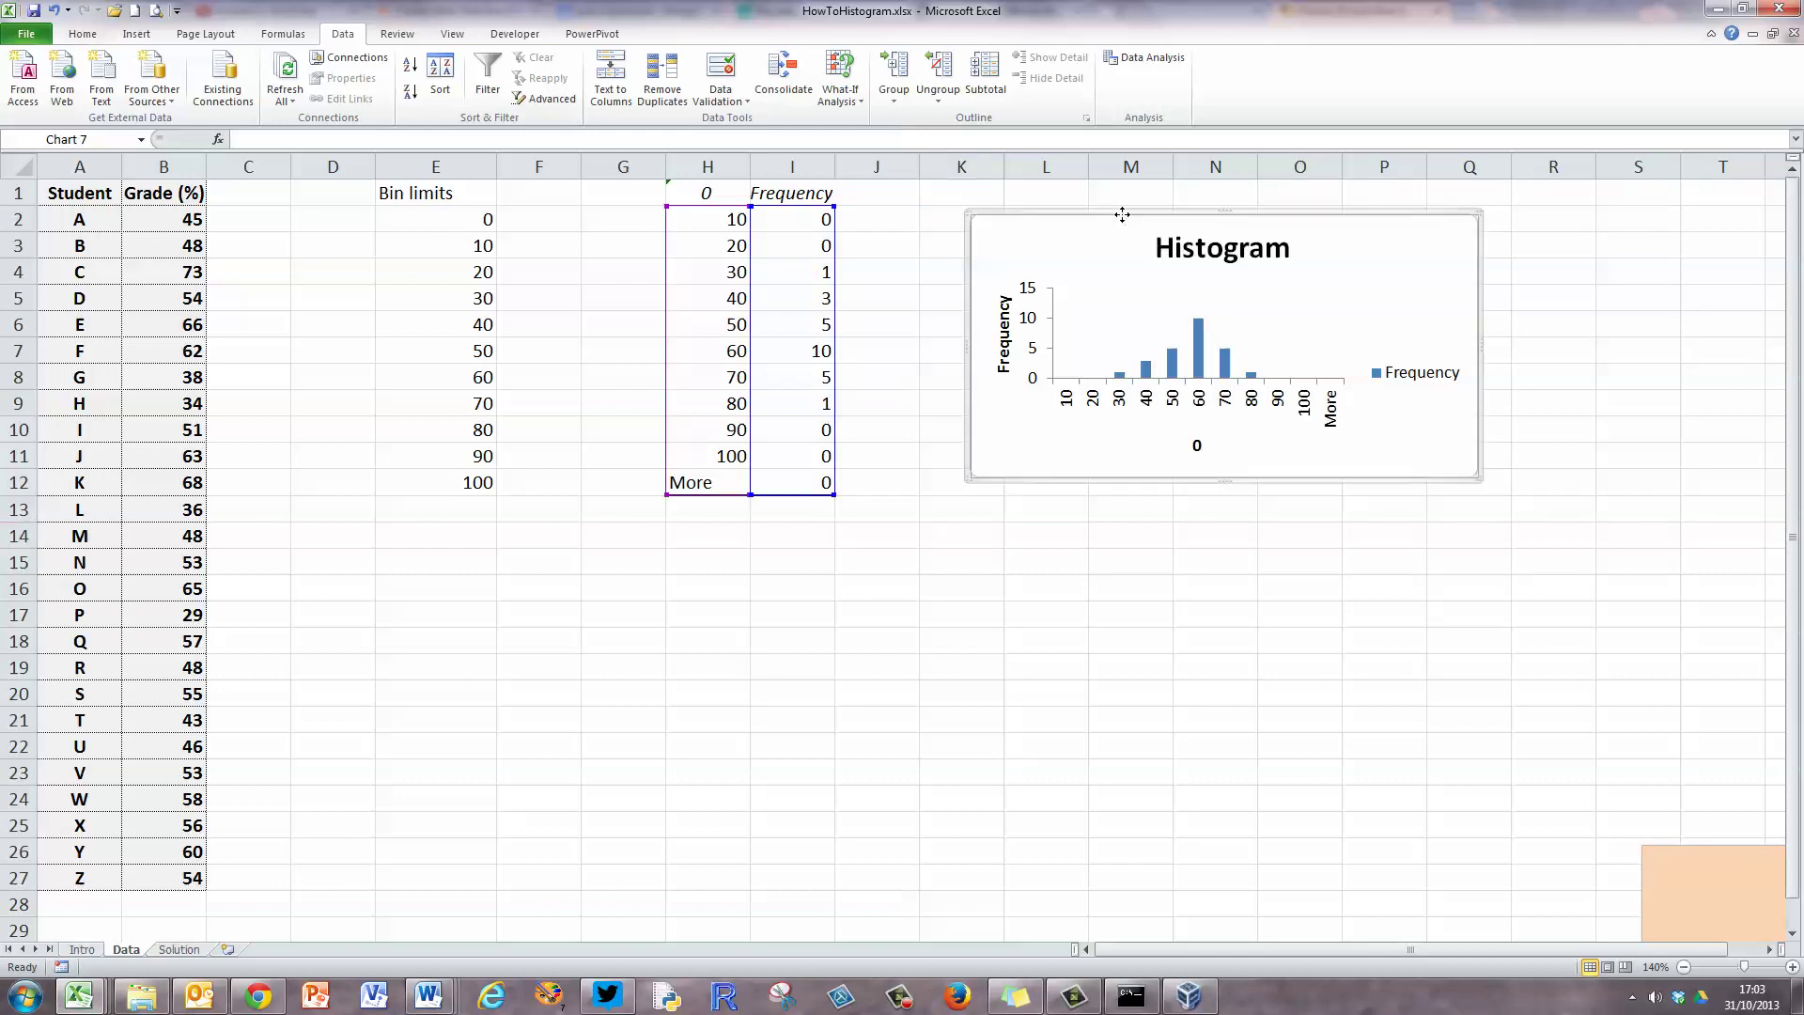
pyautogui.moveTo(1122, 214); pyautogui.dragTo(1019, 194)
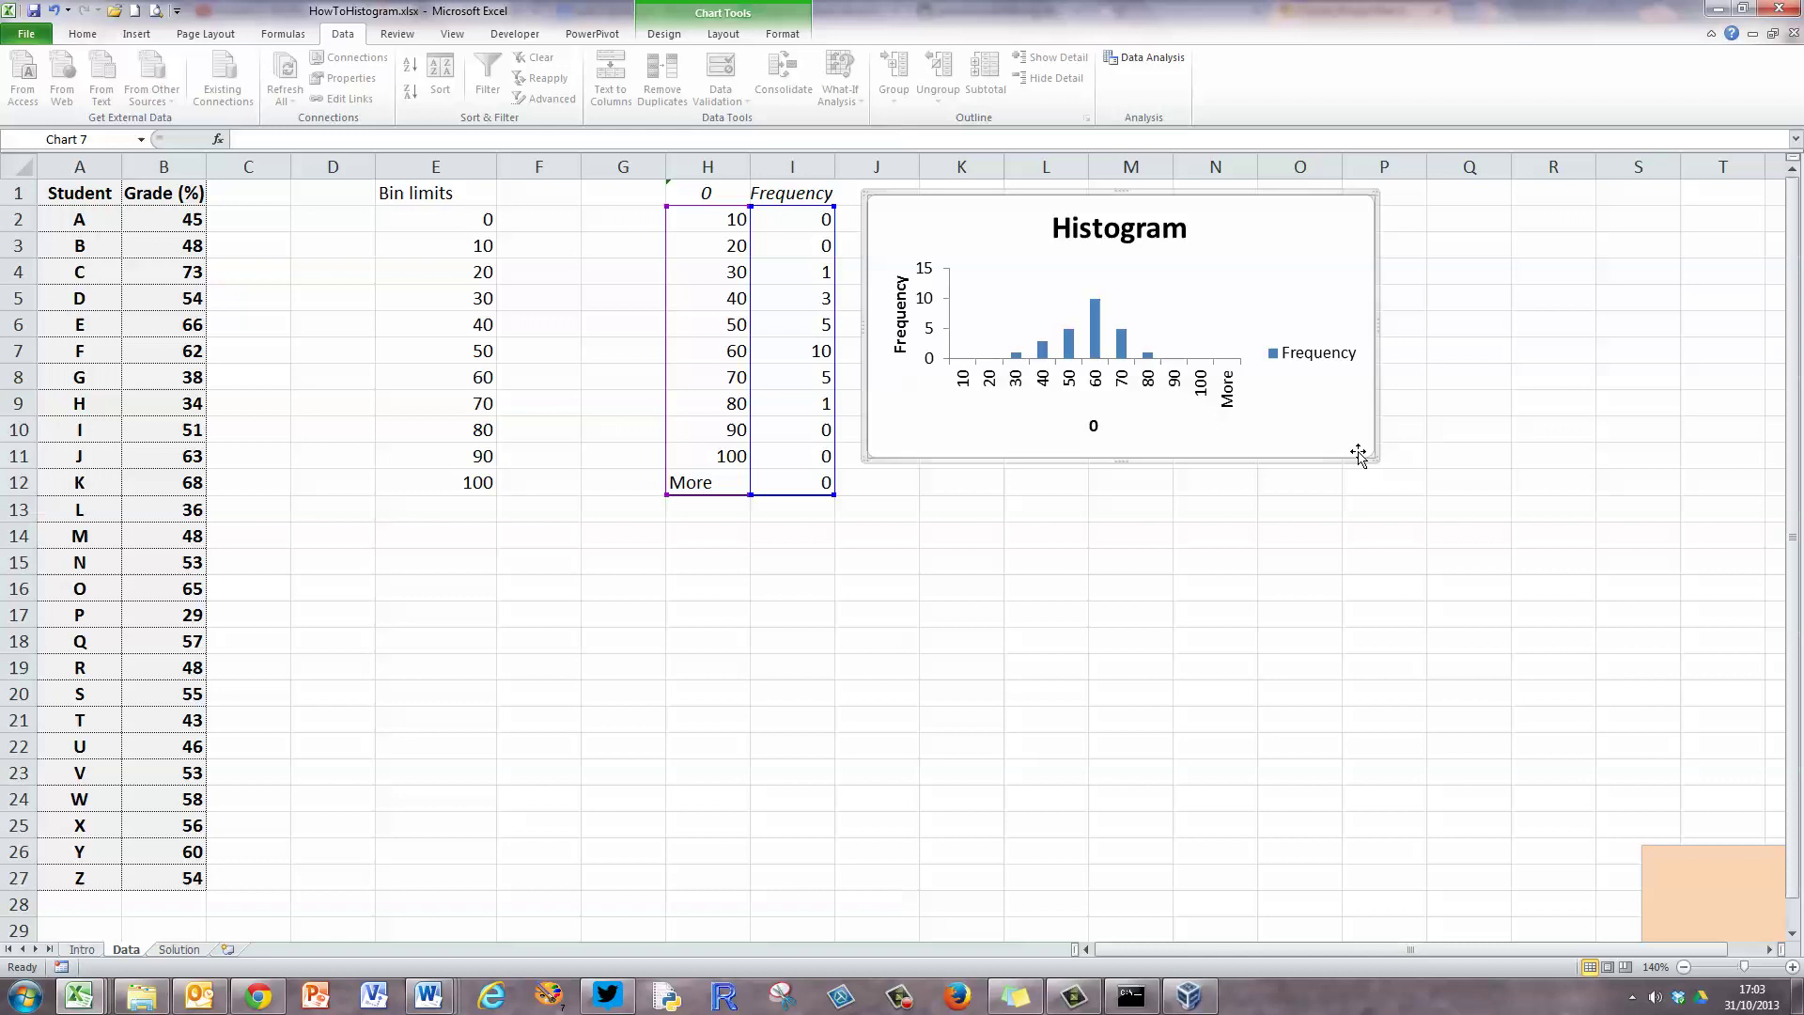
pyautogui.moveTo(1373, 457); pyautogui.dragTo(1726, 902)
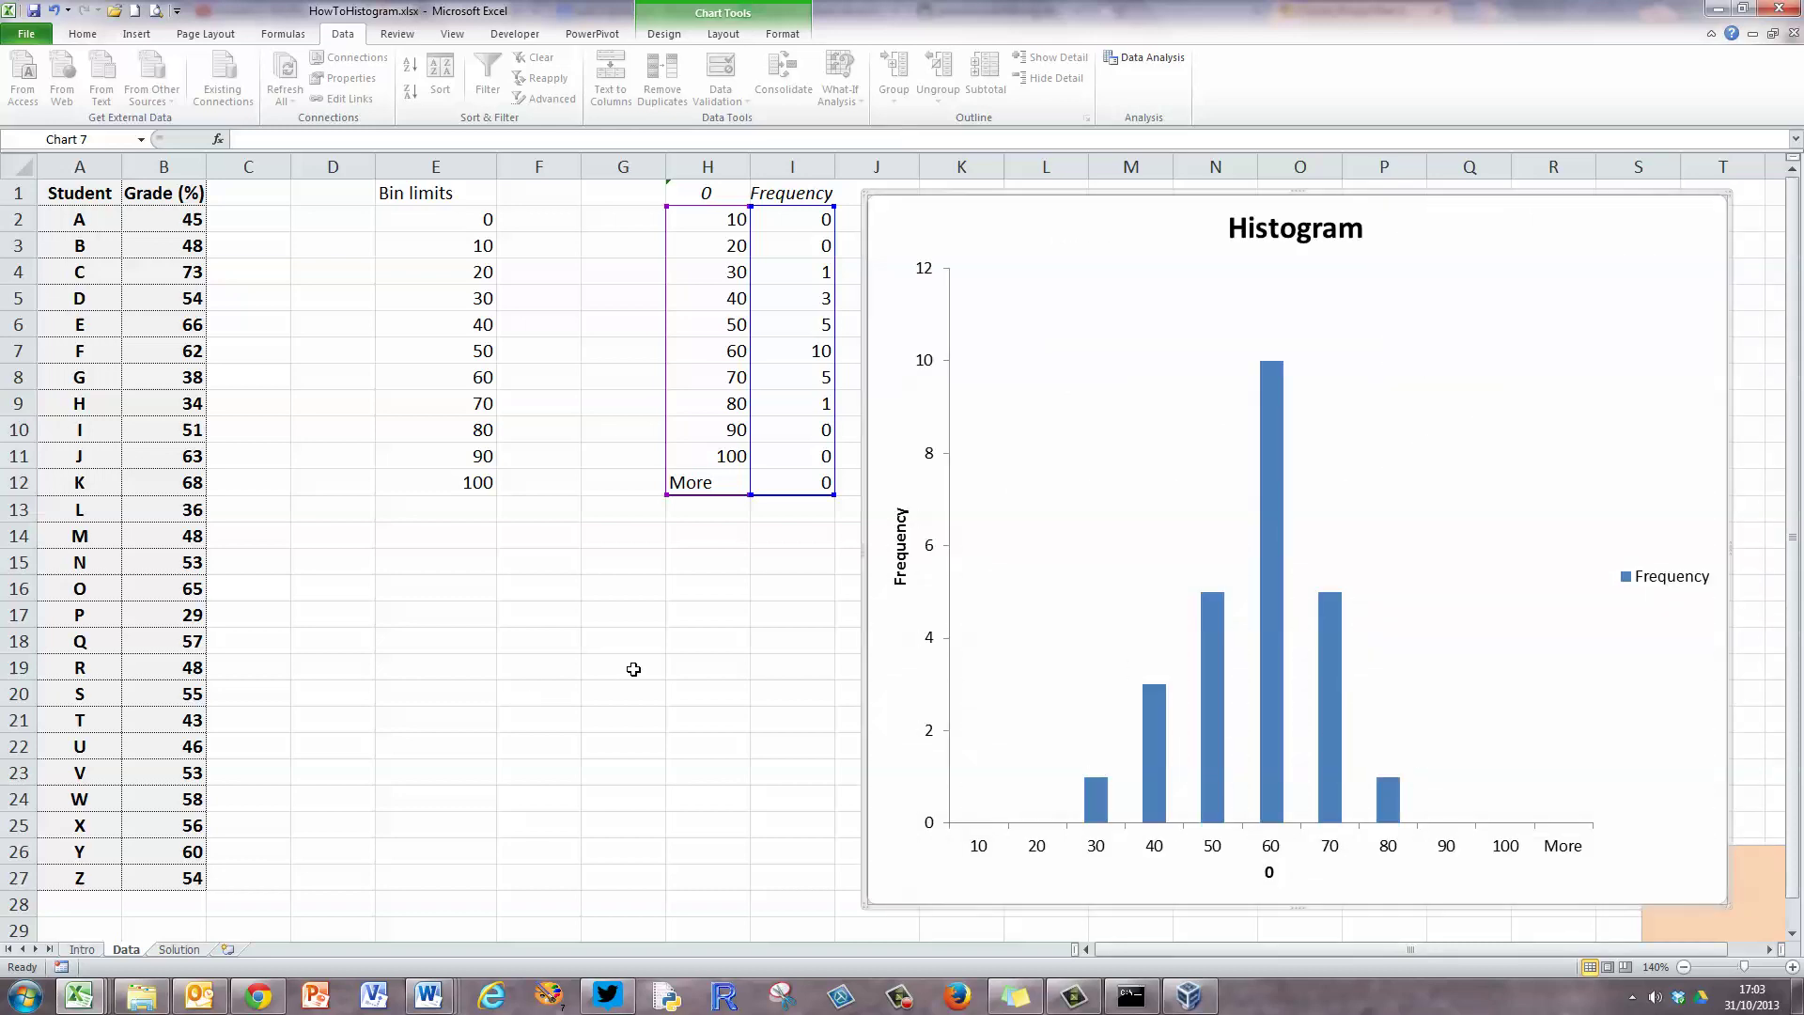